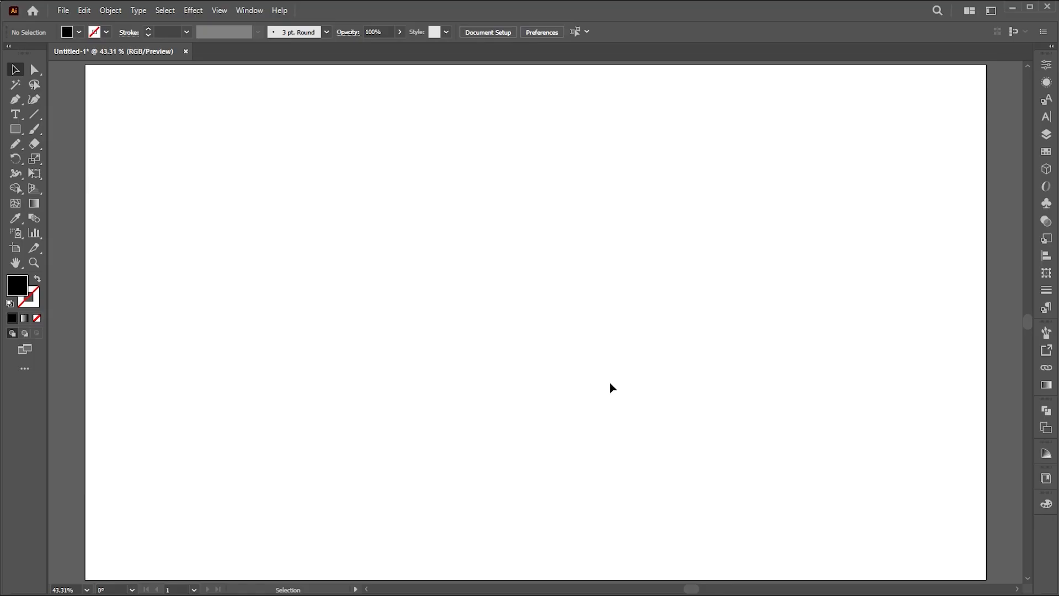
# Draw a black circle on the left and paste the elephant silhouette beside it.
pyautogui.click(20, 132)
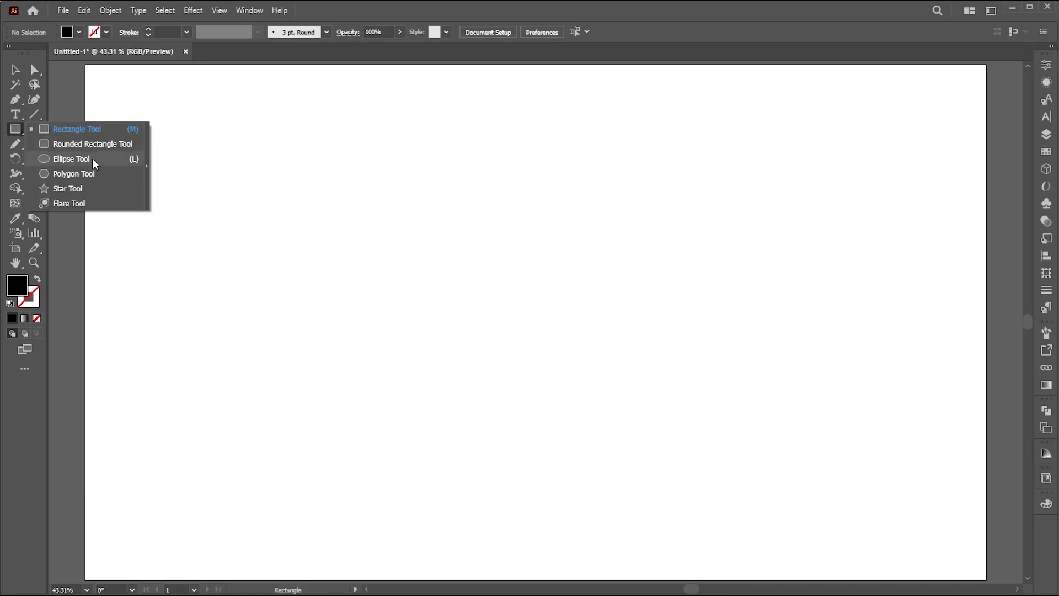
pyautogui.click(71, 159)
pyautogui.moveTo(257, 215); pyautogui.dragTo(429, 386)
pyautogui.press('v')
pyautogui.moveTo(361, 291); pyautogui.dragTo(296, 303)
pyautogui.click(671, 325)
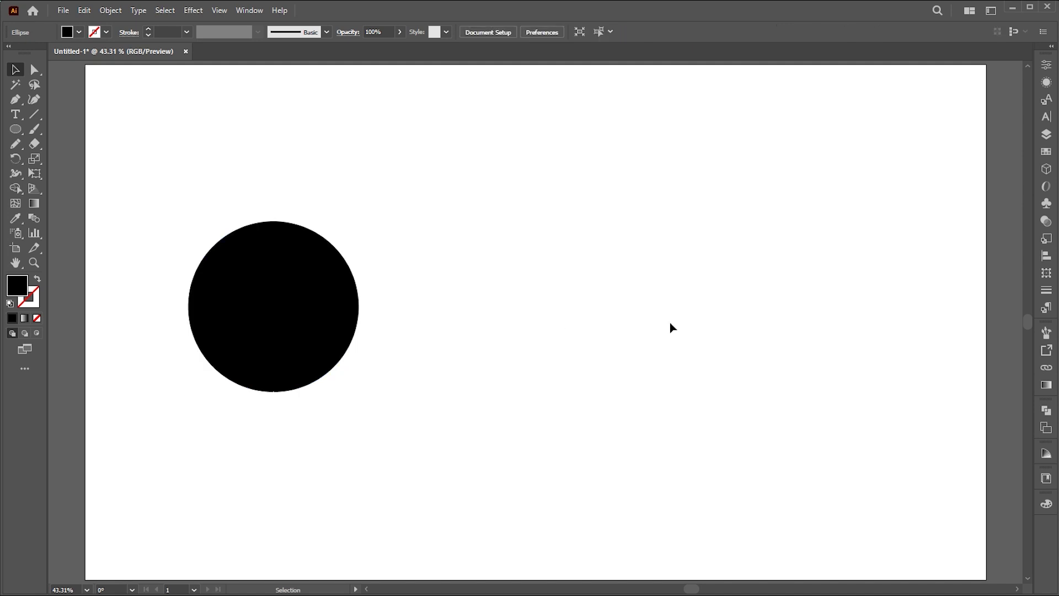
pyautogui.hotkey('ctrl', 'v')
pyautogui.moveTo(585, 356); pyautogui.dragTo(585, 297)
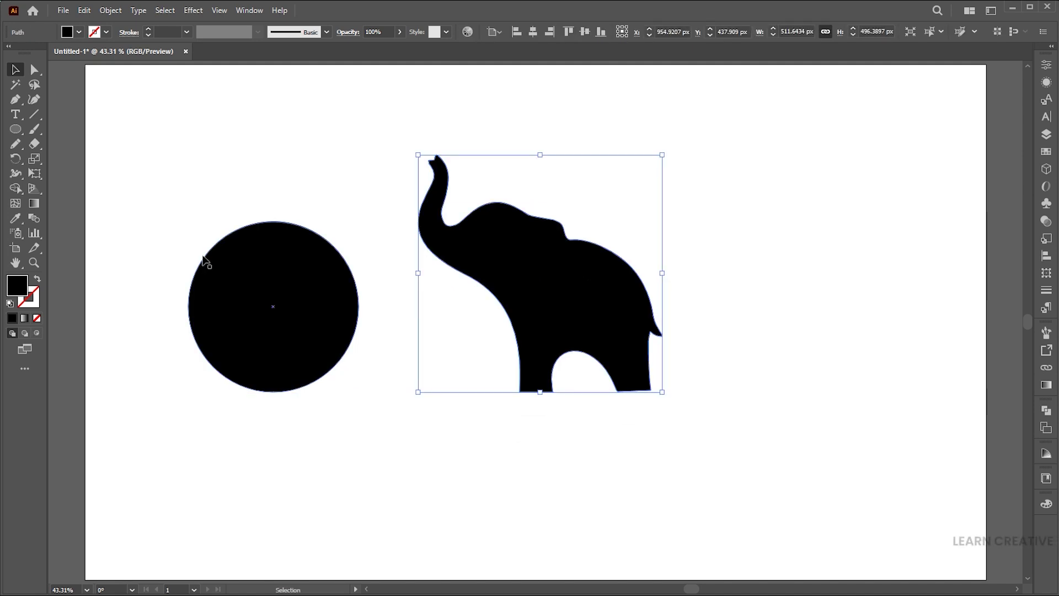
# Draw a 3-sided triangle, enlarge it and place it right of the elephant.
pyautogui.moveTo(15, 129); pyautogui.dragTo(76, 170)
pyautogui.click(545, 305)
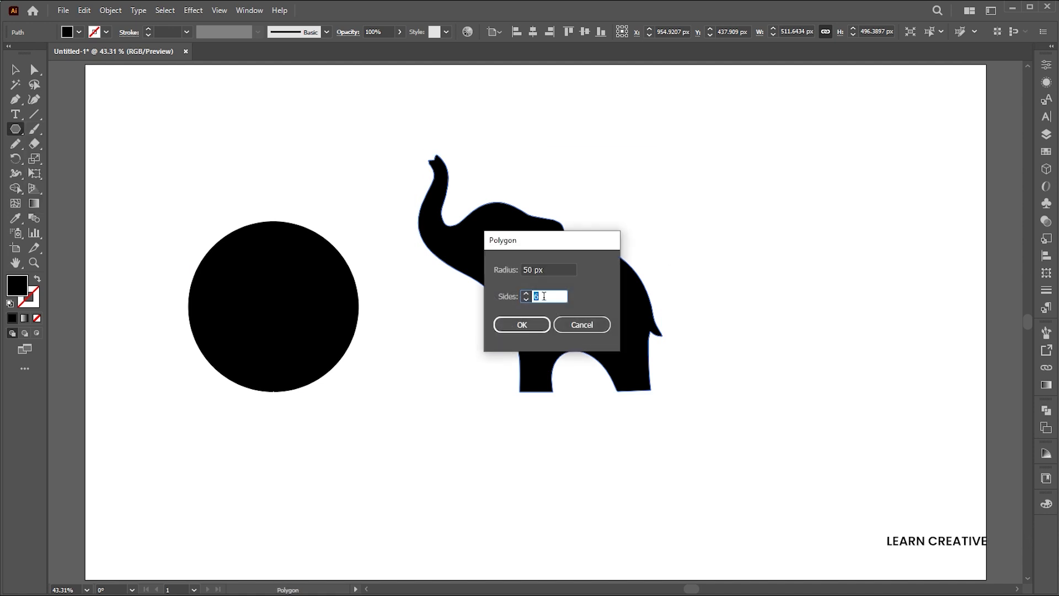
pyautogui.press('Return')
pyautogui.press('v')
pyautogui.moveTo(721, 288); pyautogui.dragTo(783, 355)
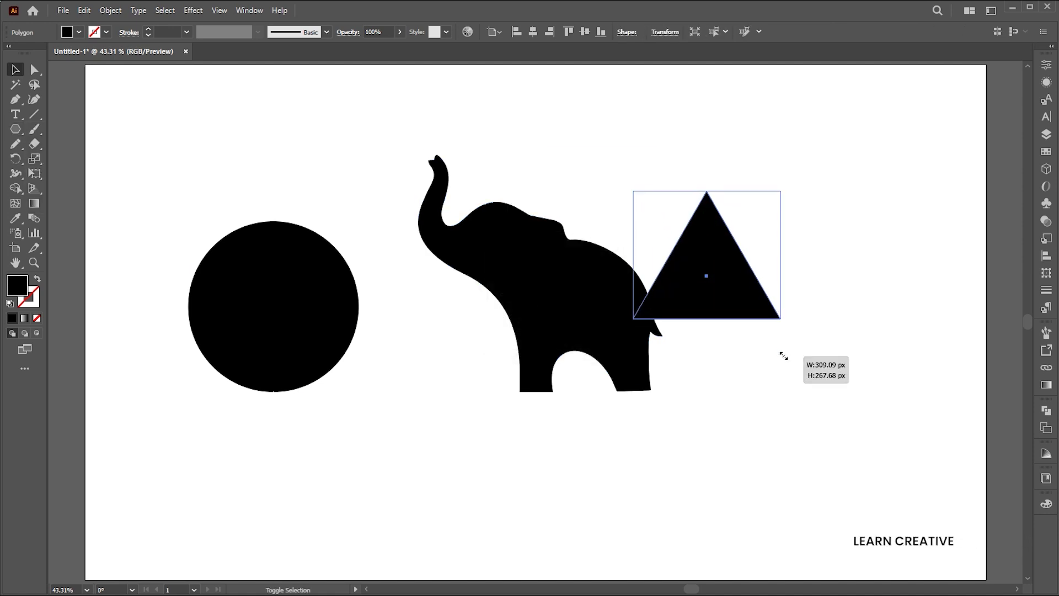
pyautogui.moveTo(762, 302); pyautogui.dragTo(809, 326)
pyautogui.moveTo(805, 232); pyautogui.dragTo(812, 207)
pyautogui.moveTo(832, 337); pyautogui.dragTo(831, 329)
pyautogui.click(325, 312)
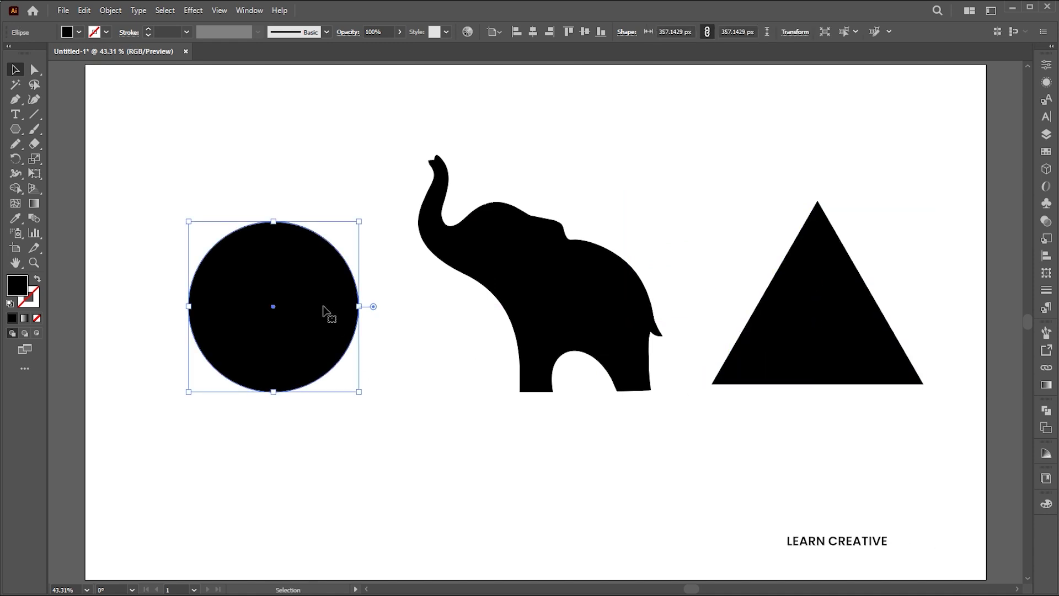
# Run CircleFill on the circle with Max 15, Min 3, Min. distance 1 and Gray colours.
pyautogui.click(63, 11)
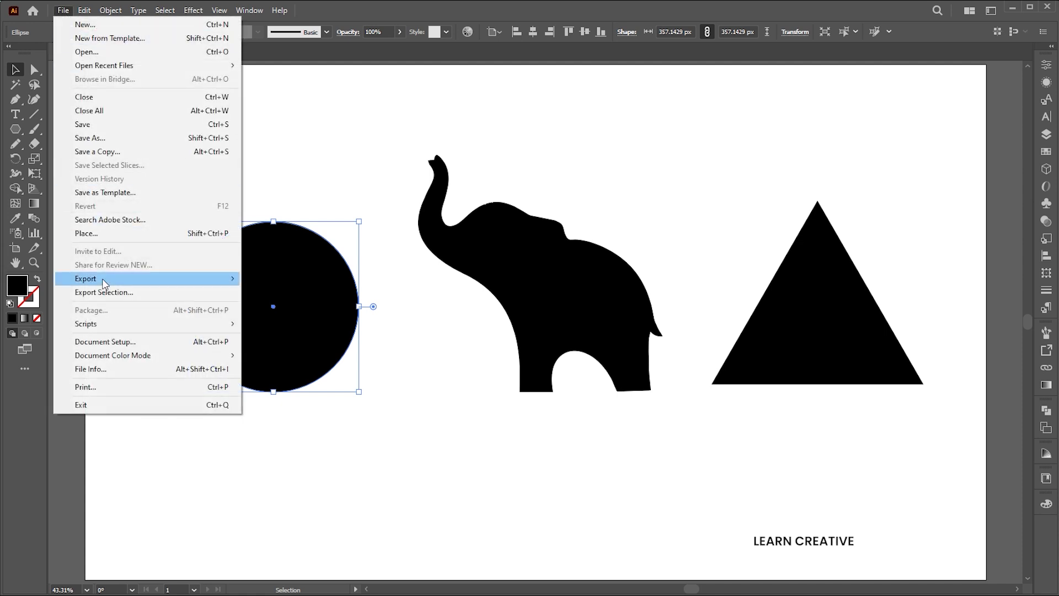
pyautogui.moveTo(105, 326)
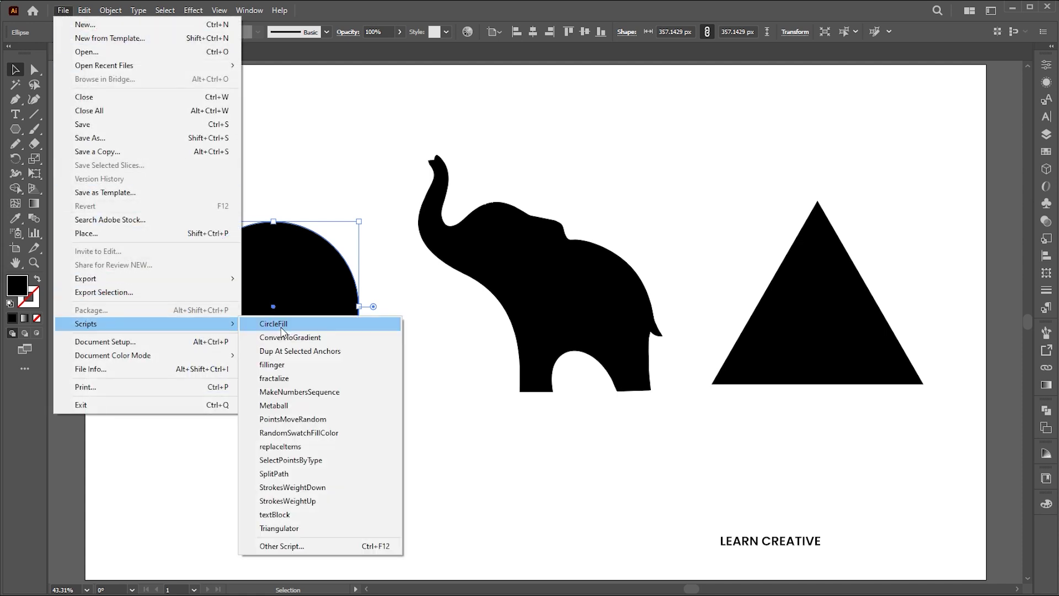
pyautogui.click(281, 327)
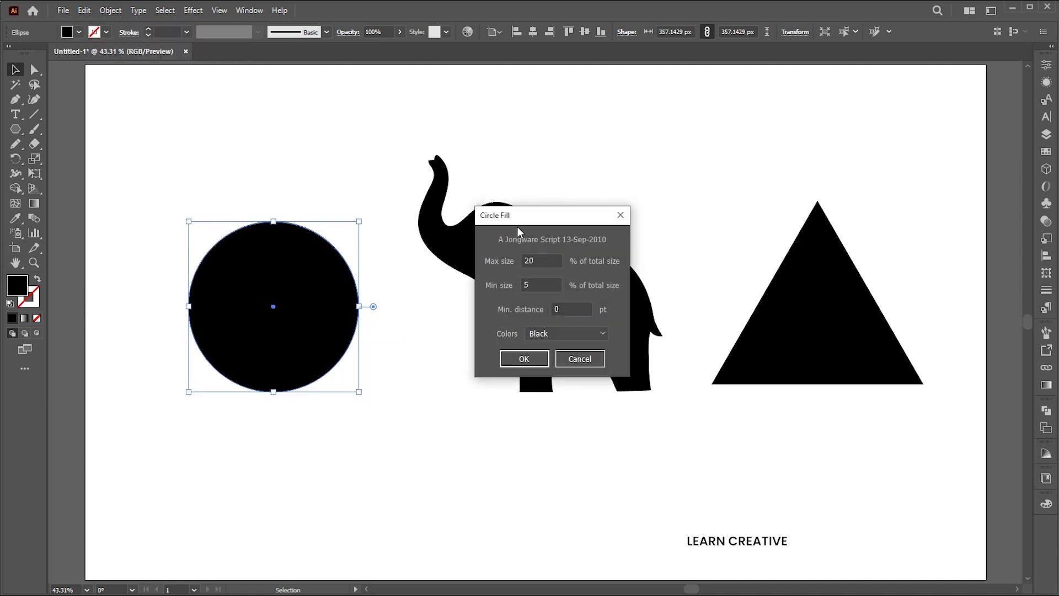
pyautogui.click(527, 267)
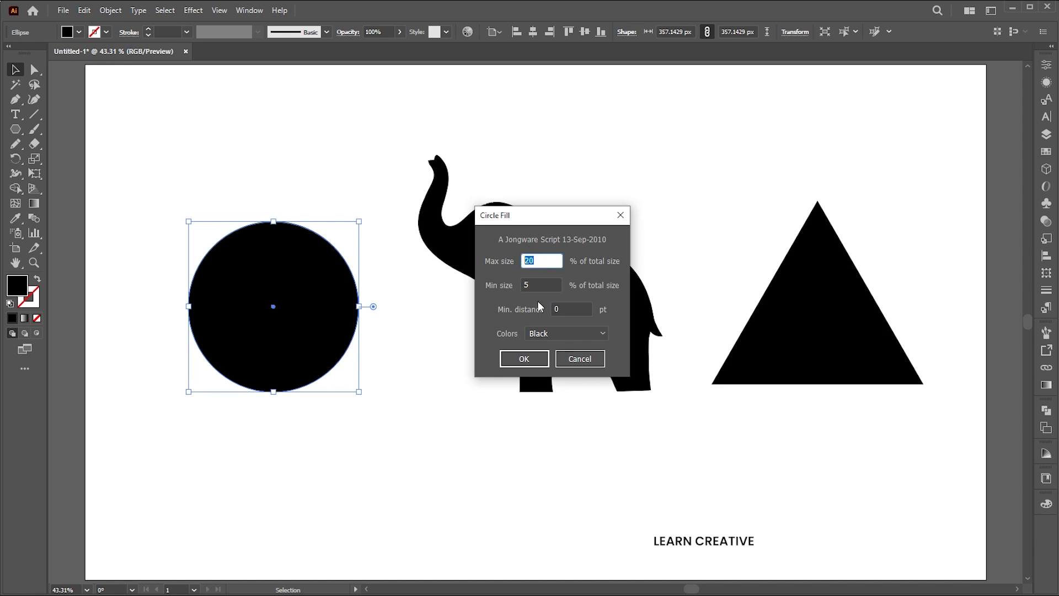
pyautogui.click(533, 283)
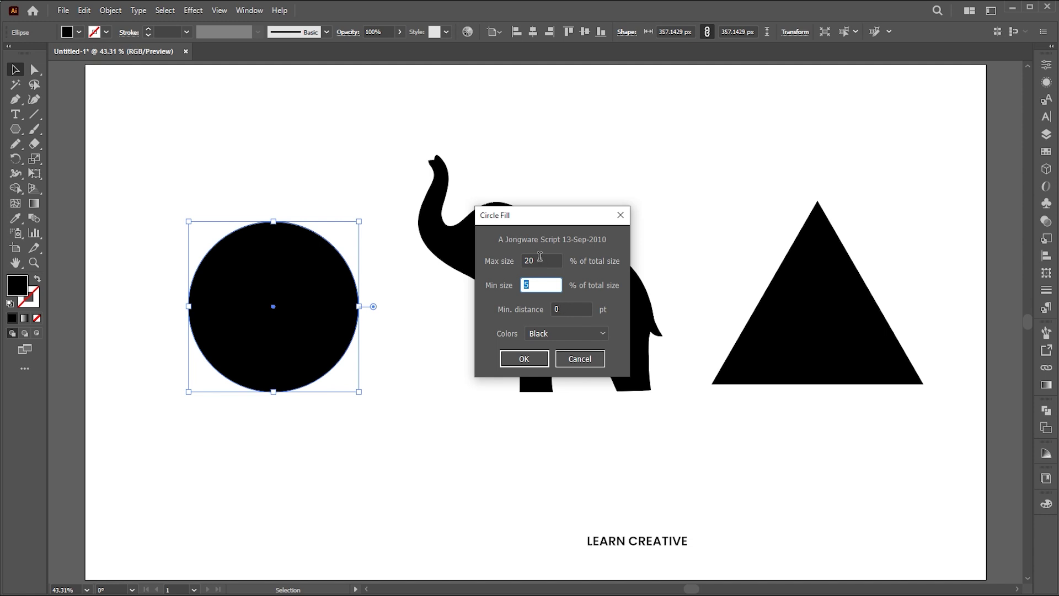
pyautogui.click(540, 258)
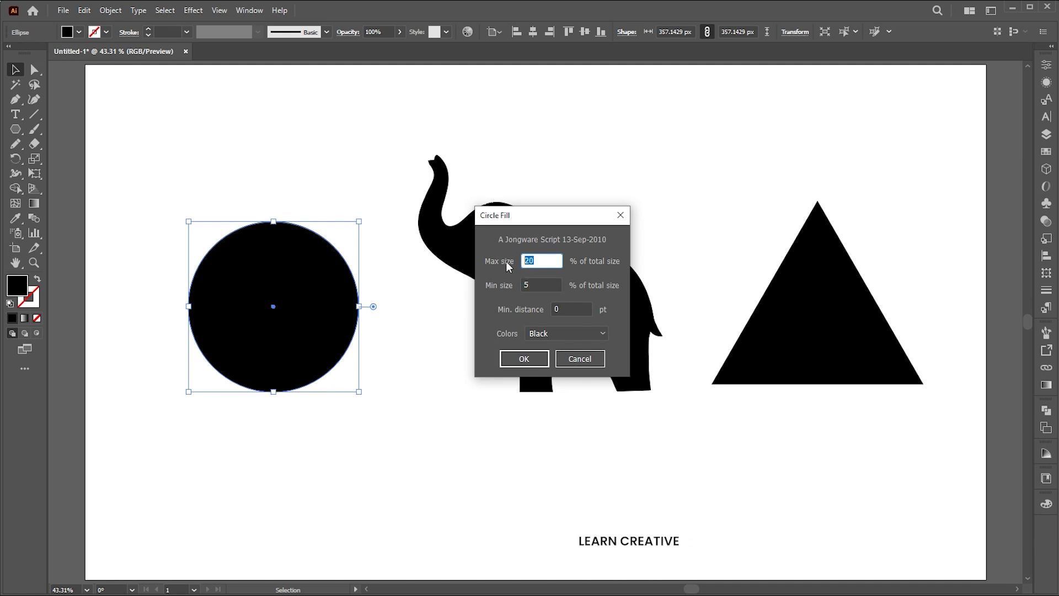
pyautogui.click(533, 284)
pyautogui.write('3')
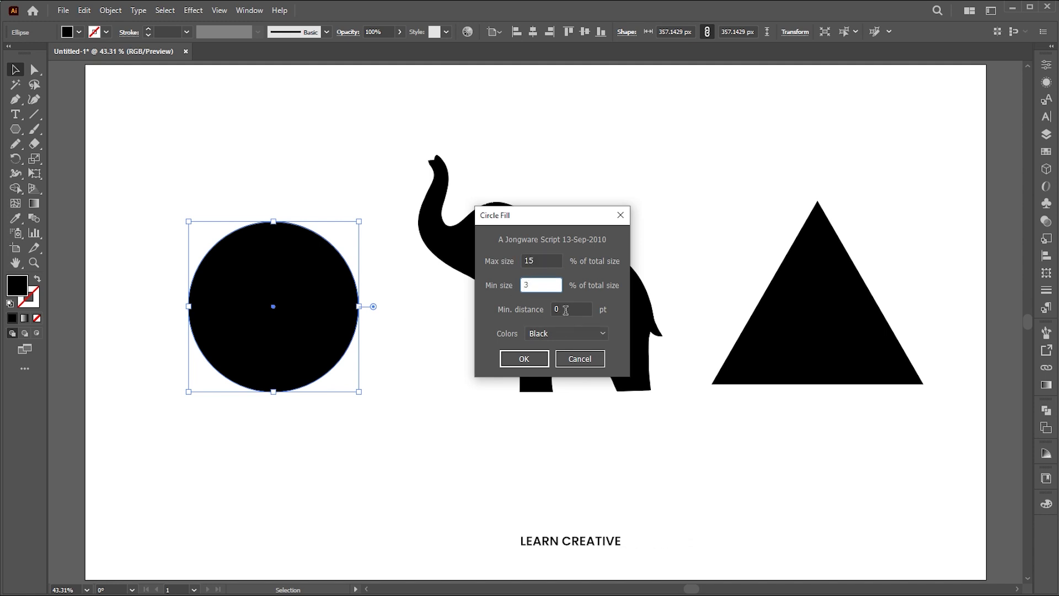
pyautogui.click(559, 308)
pyautogui.click(577, 334)
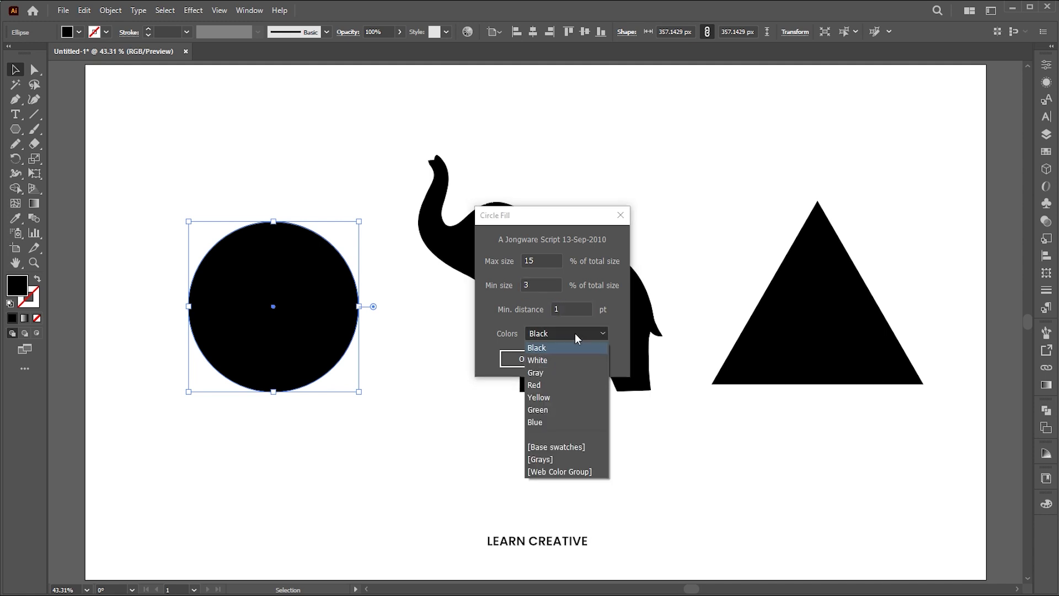
pyautogui.click(555, 373)
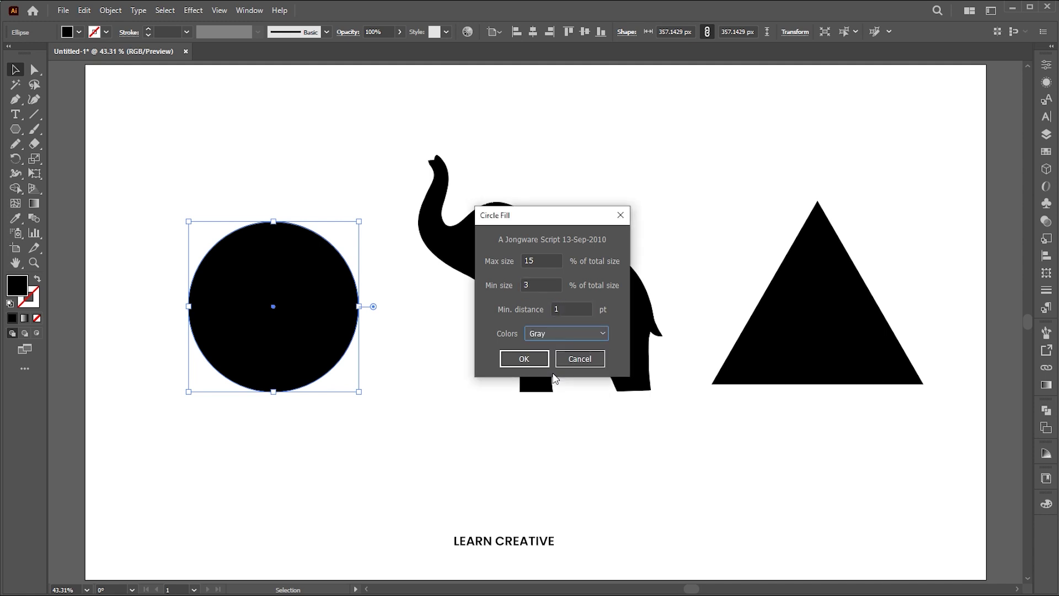
pyautogui.click(524, 359)
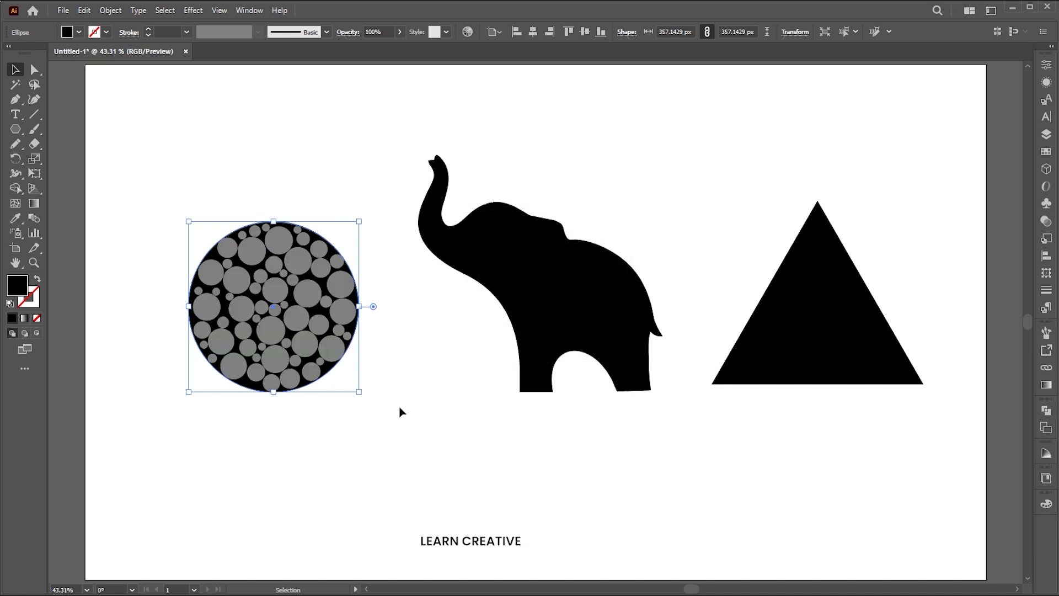
pyautogui.click(414, 412)
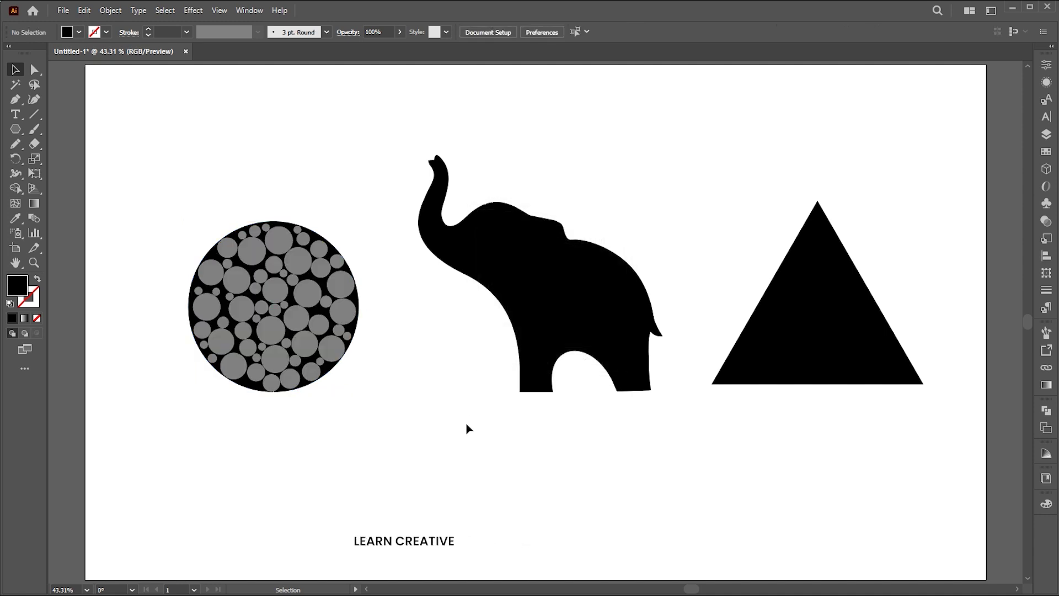
# Fill the elephant with red circles using CircleFill with Min size 2.
pyautogui.click(504, 263)
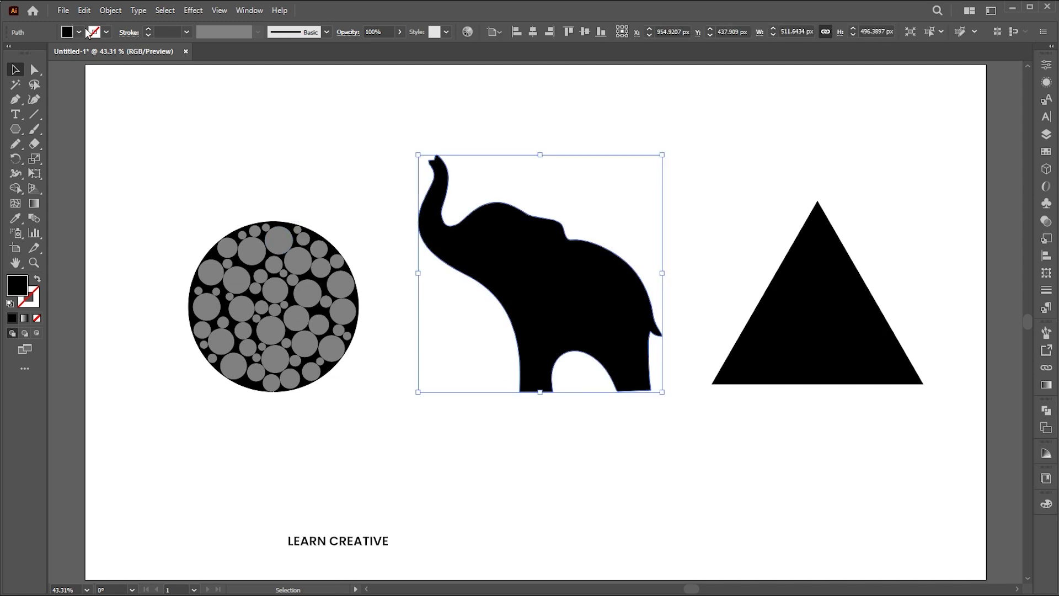
pyautogui.scroll(2, 664, 298)
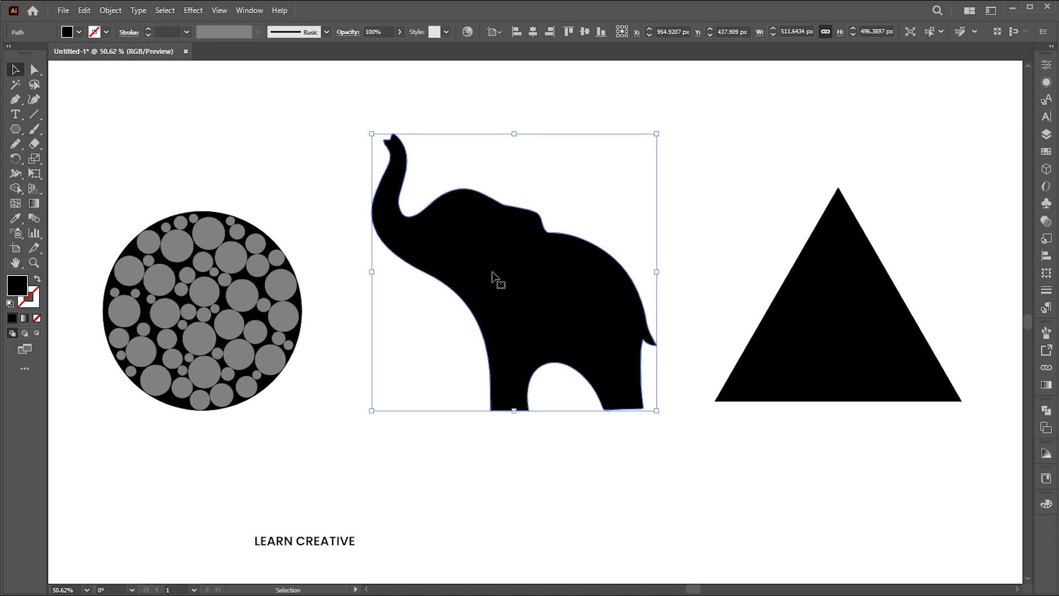
pyautogui.moveTo(492, 278); pyautogui.dragTo(479, 277)
pyautogui.click(63, 10)
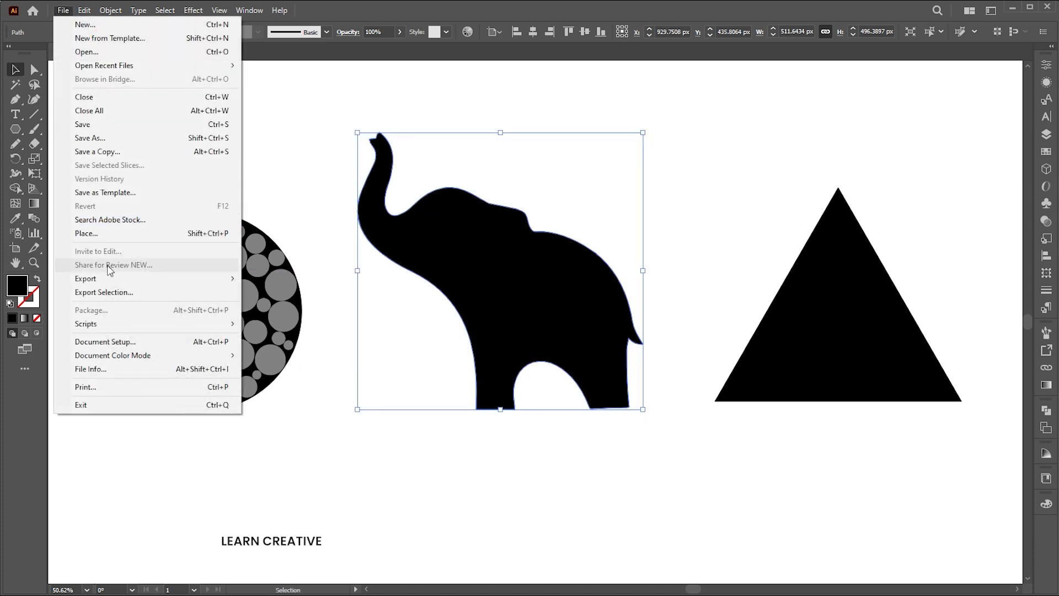
pyautogui.moveTo(166, 324)
pyautogui.click(317, 256)
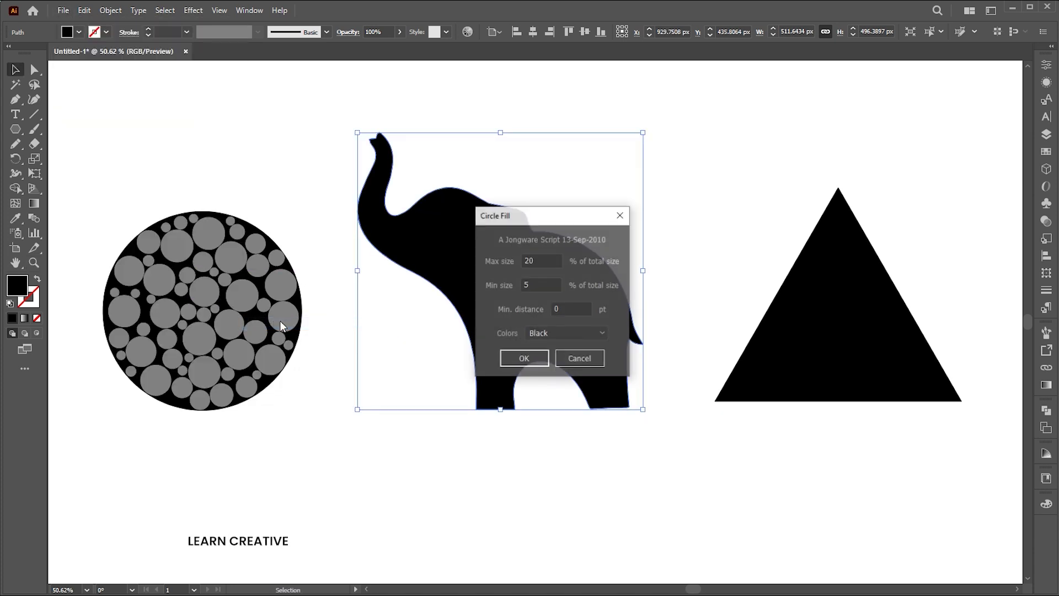
pyautogui.press('Tab')
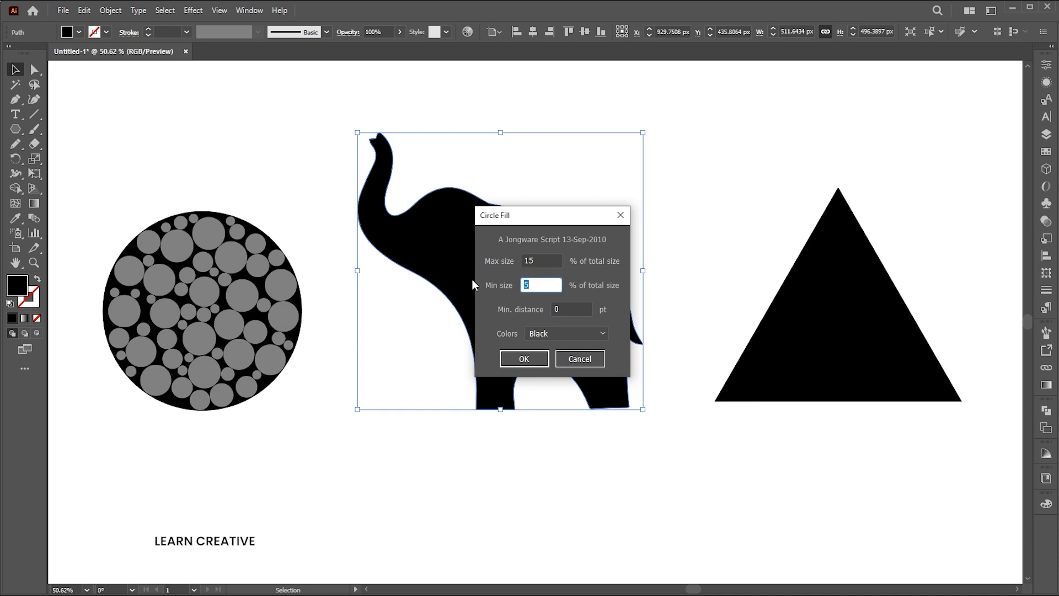
pyautogui.write('2')
pyautogui.click(561, 331)
pyautogui.click(555, 366)
pyautogui.click(530, 360)
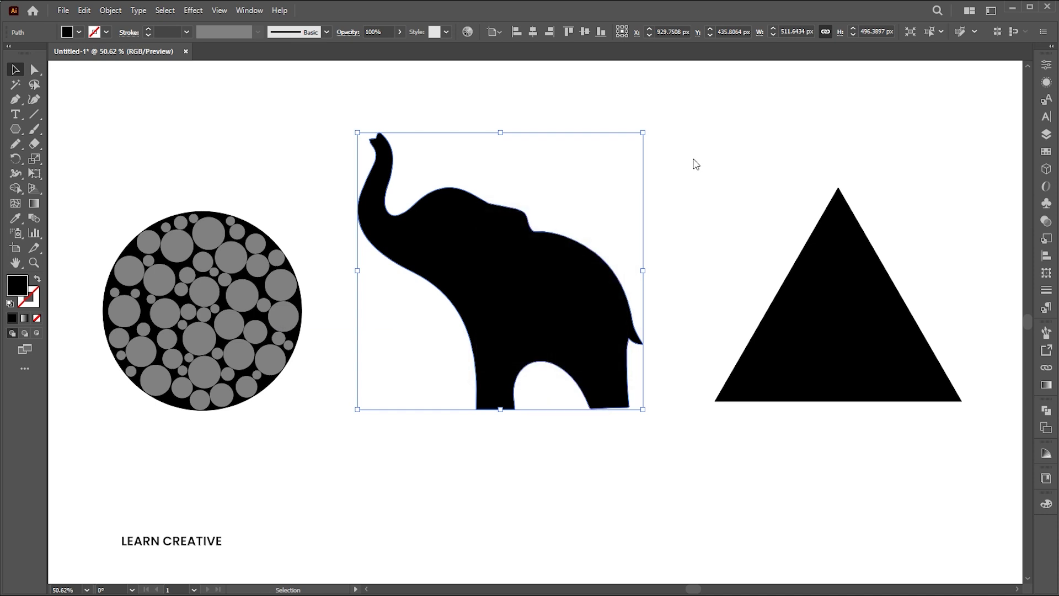
pyautogui.click(694, 161)
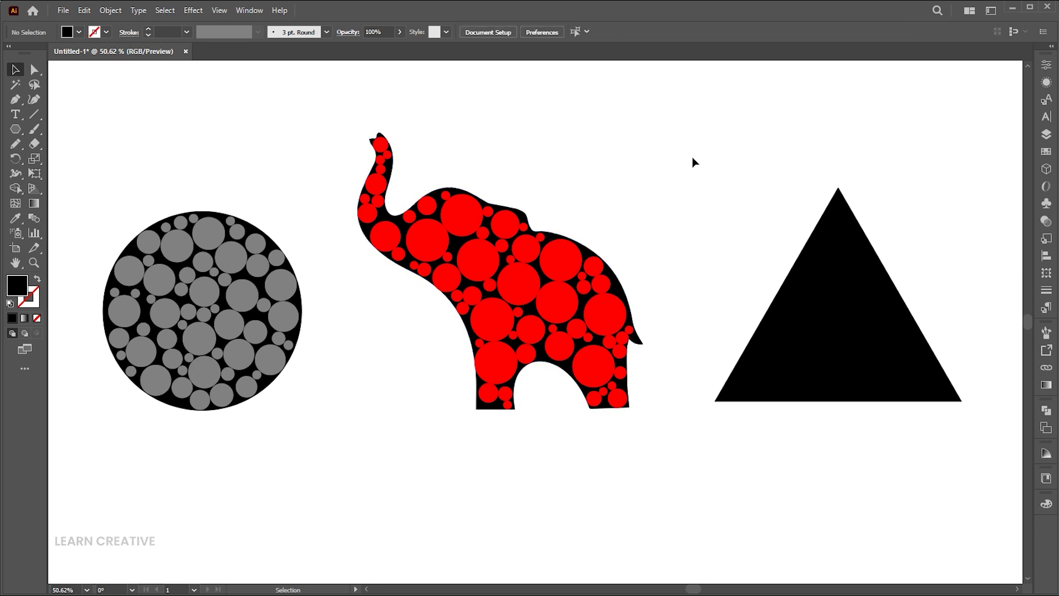
# Fill the triangle with green circles using Max size 10.
pyautogui.click(795, 298)
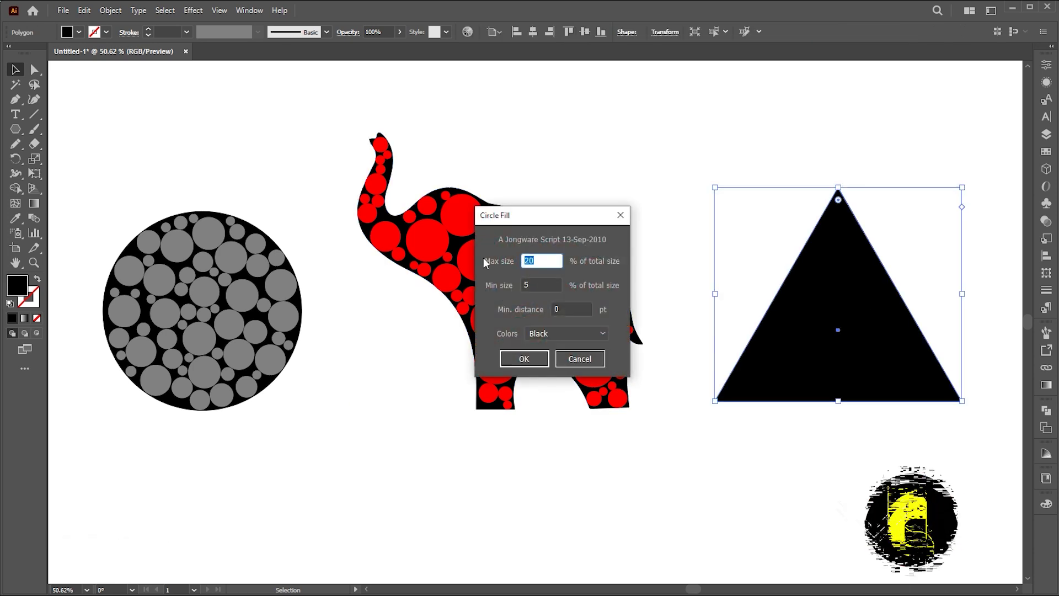
pyautogui.write('10')
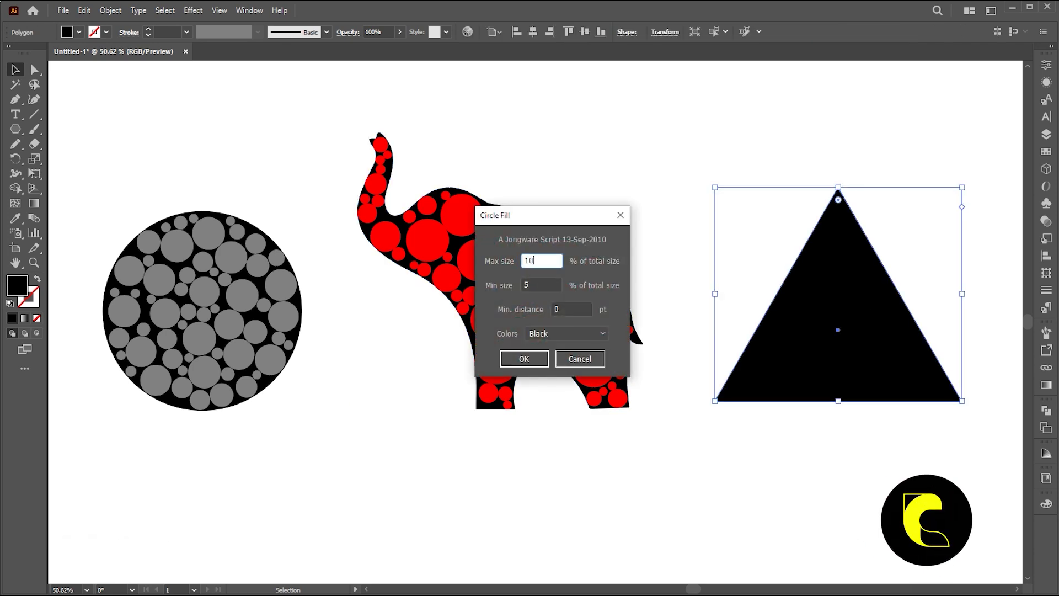
pyautogui.press('Tab')
pyautogui.press('Tab')
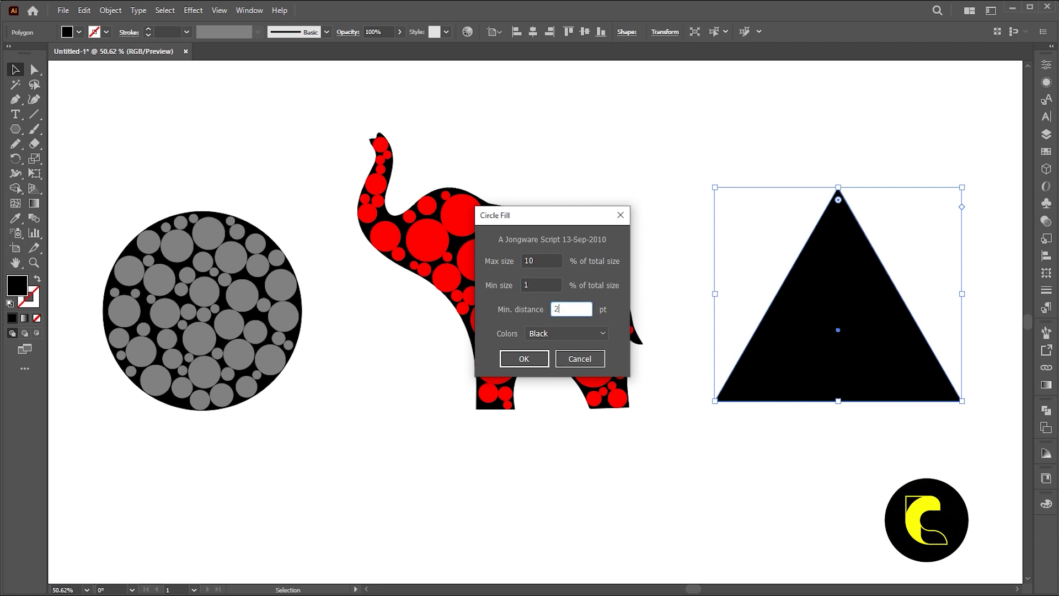
pyautogui.click(551, 332)
pyautogui.click(553, 408)
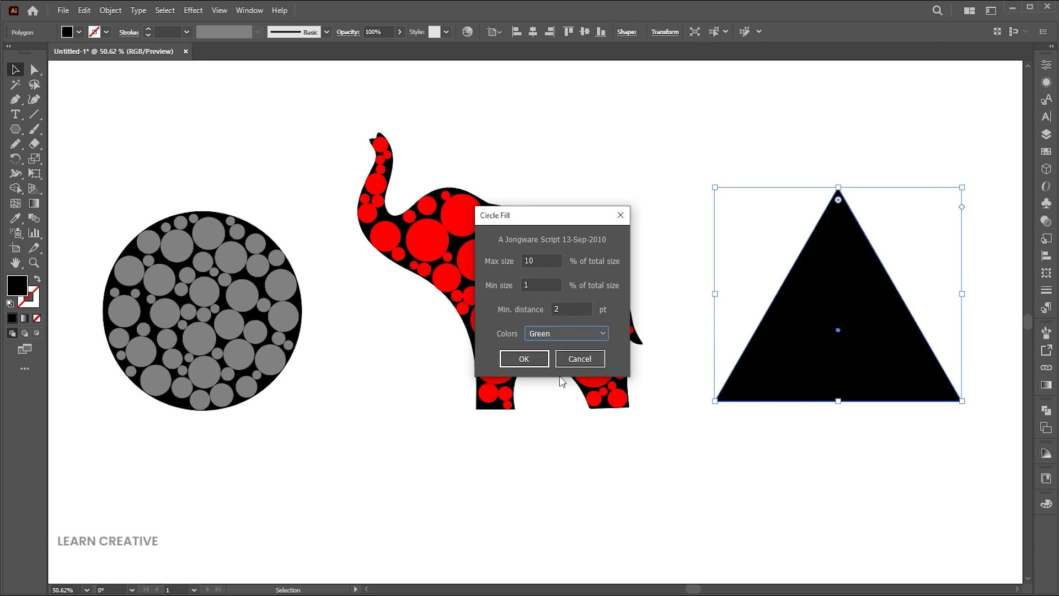
pyautogui.click(524, 358)
pyautogui.click(641, 176)
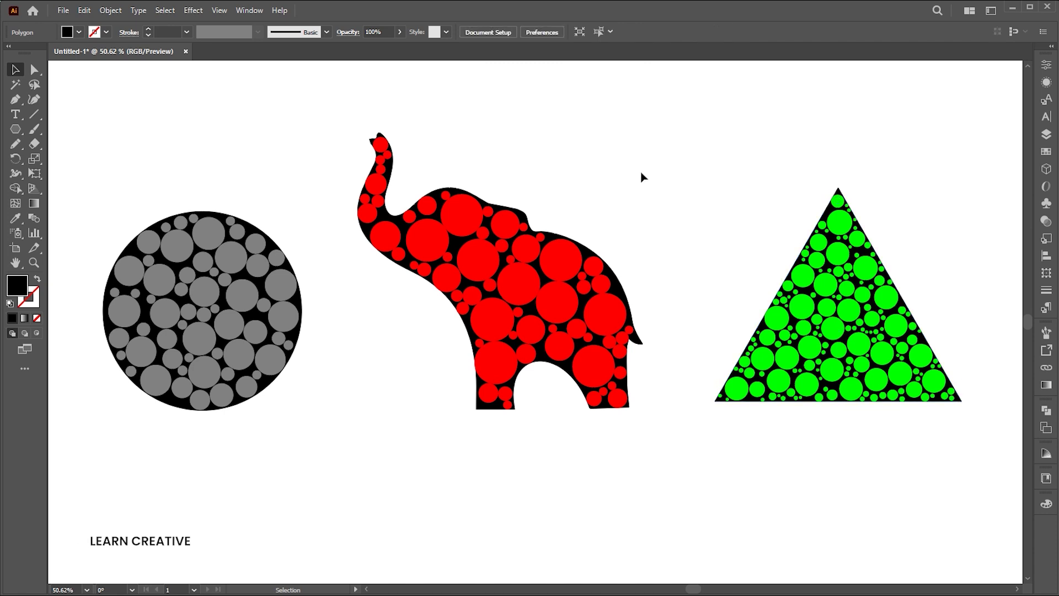
# Delete the black background shapes of the triangle, elephant and circle.
pyautogui.click(821, 214)
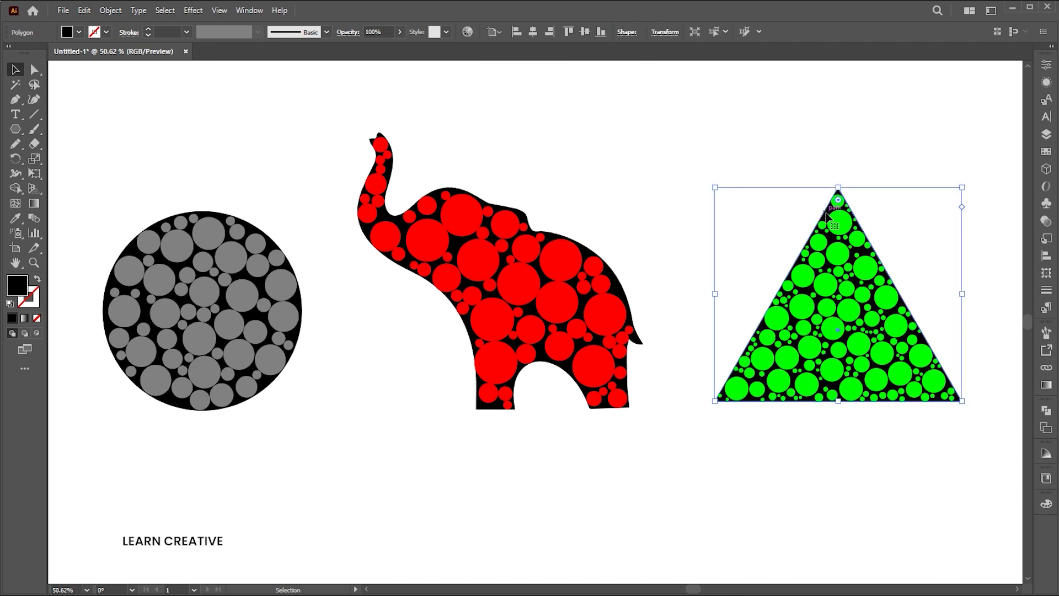
pyautogui.press('Delete')
pyautogui.click(400, 198)
pyautogui.press('Delete')
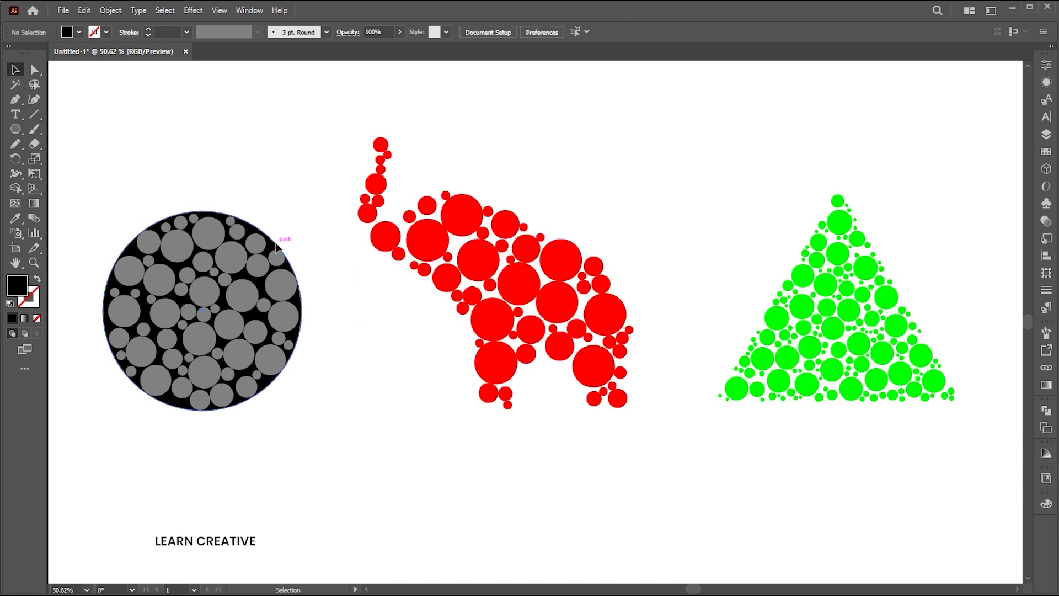
pyautogui.click(276, 239)
pyautogui.press('Delete')
pyautogui.press('z')
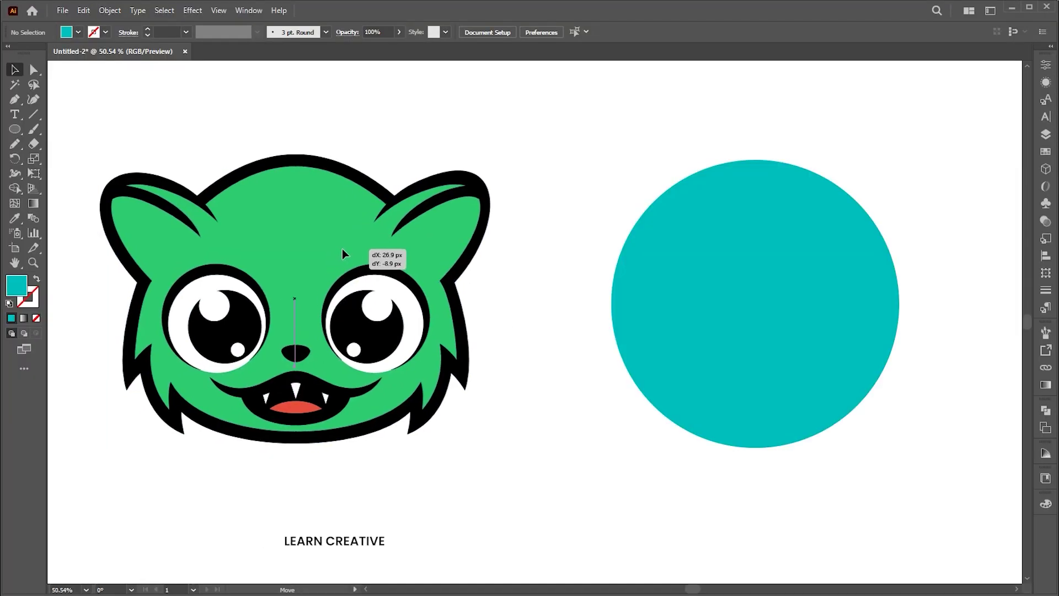
# Convert both teal circles to gradients with the ConvertToGradient script.
pyautogui.click(342, 249)
pyautogui.click(788, 312)
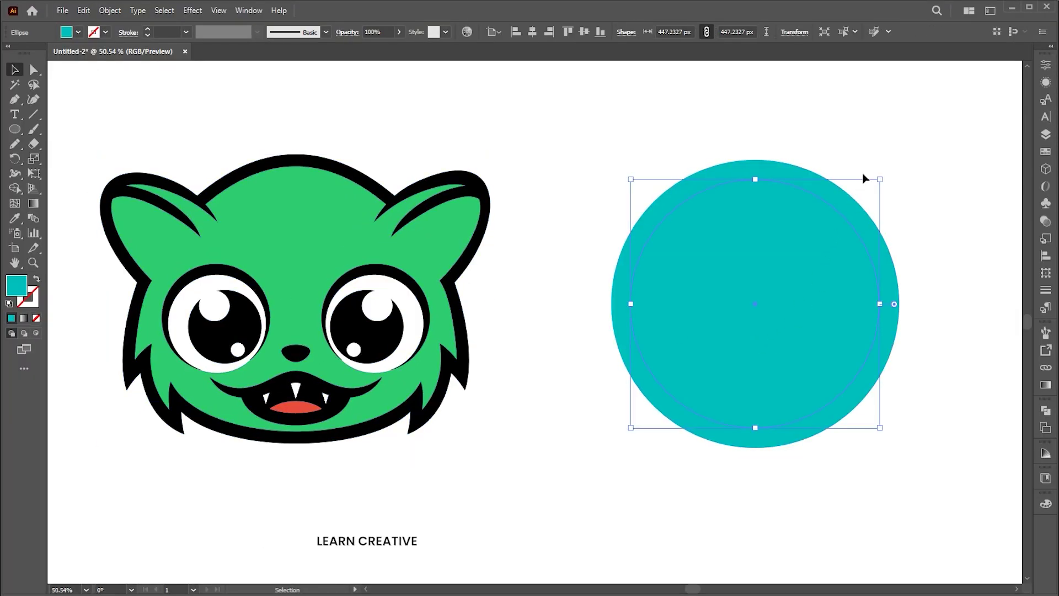
pyautogui.keyDown('shift'); pyautogui.click(784, 235); pyautogui.keyUp('shift')
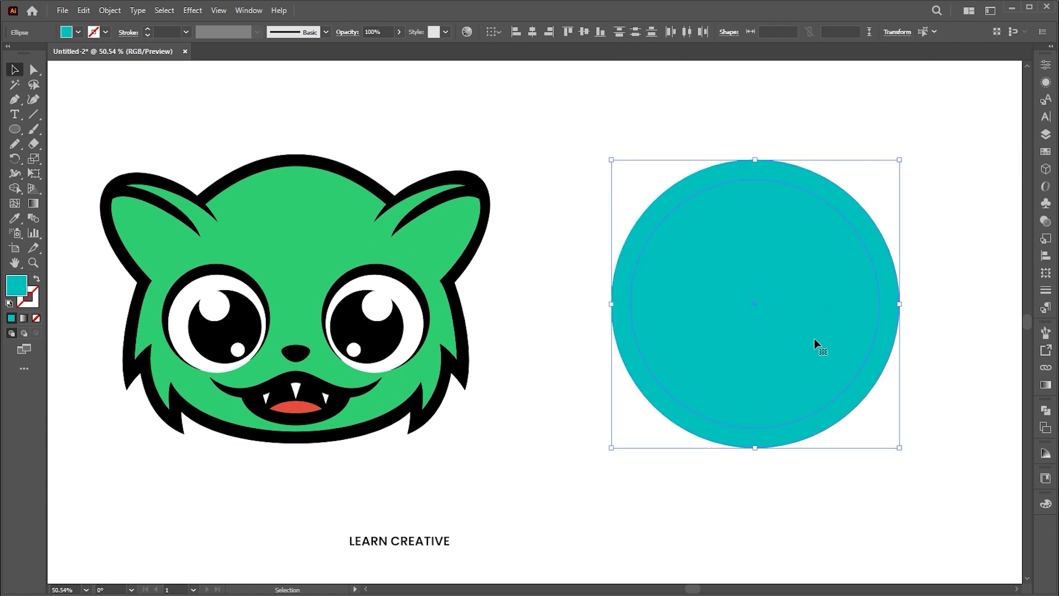
pyautogui.click(62, 11)
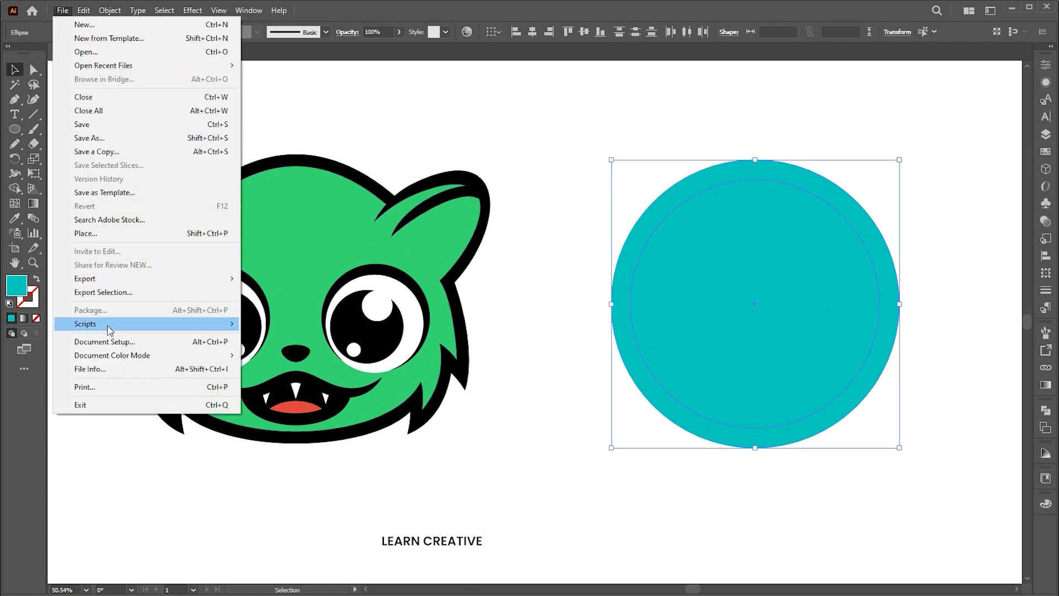
pyautogui.moveTo(229, 325)
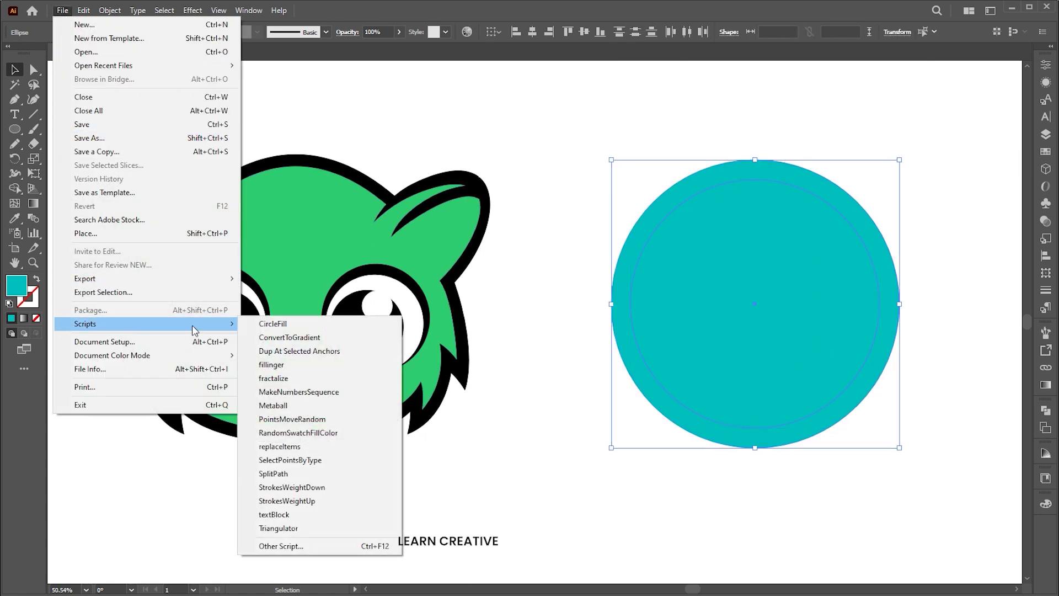
pyautogui.click(309, 337)
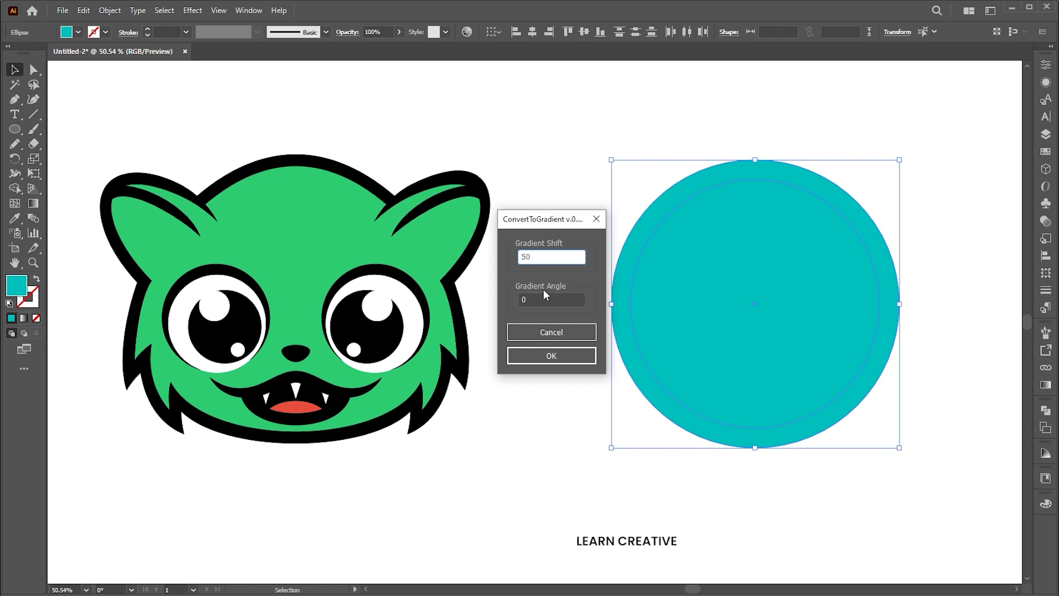
pyautogui.click(551, 355)
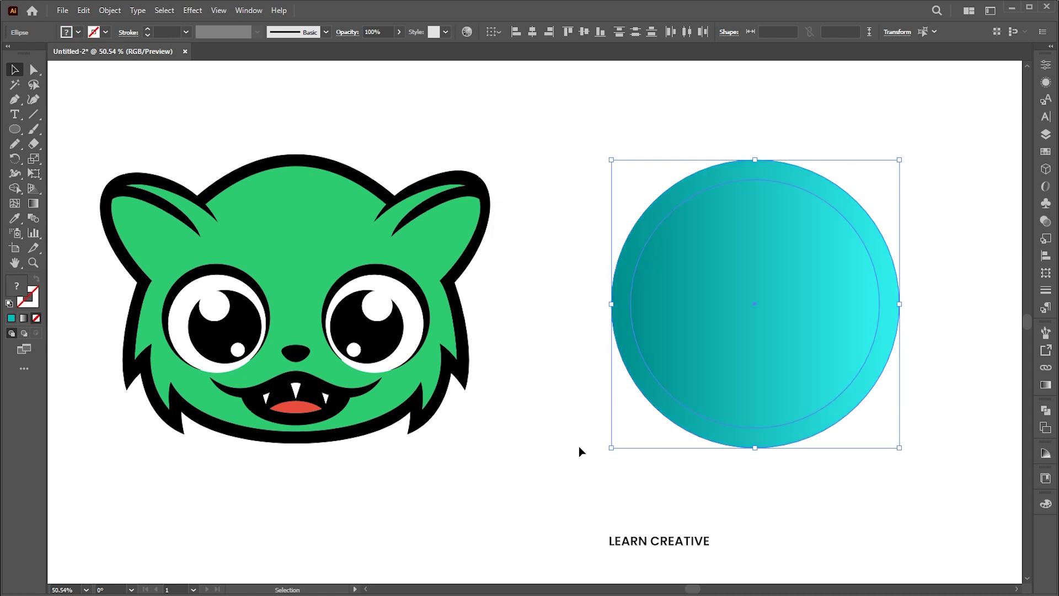
# Reverse the inner teal circle's gradient for a raised button look.
pyautogui.click(579, 451)
pyautogui.click(746, 337)
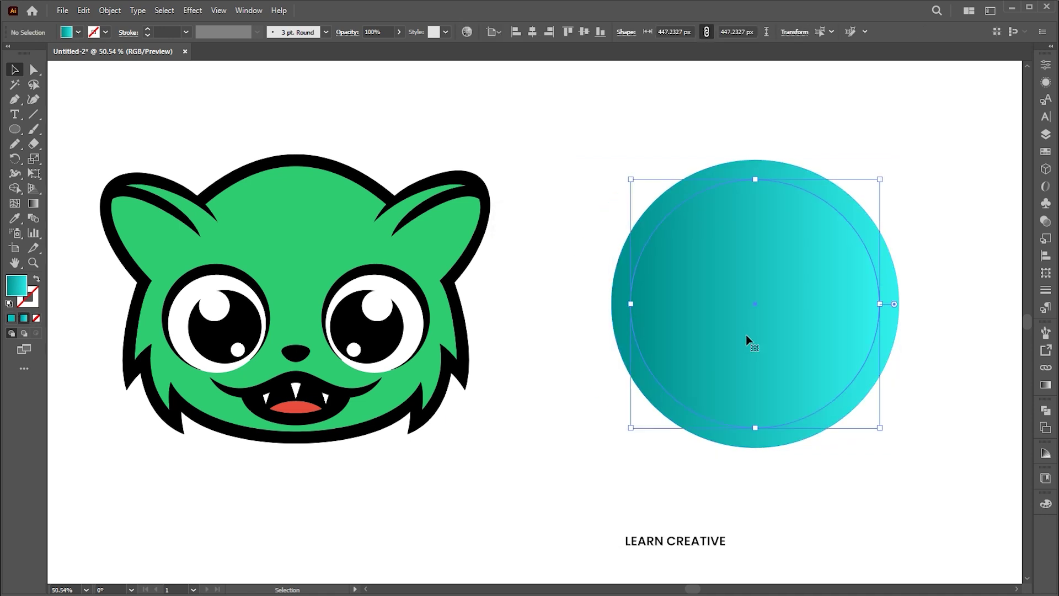
pyautogui.click(1042, 389)
pyautogui.click(902, 392)
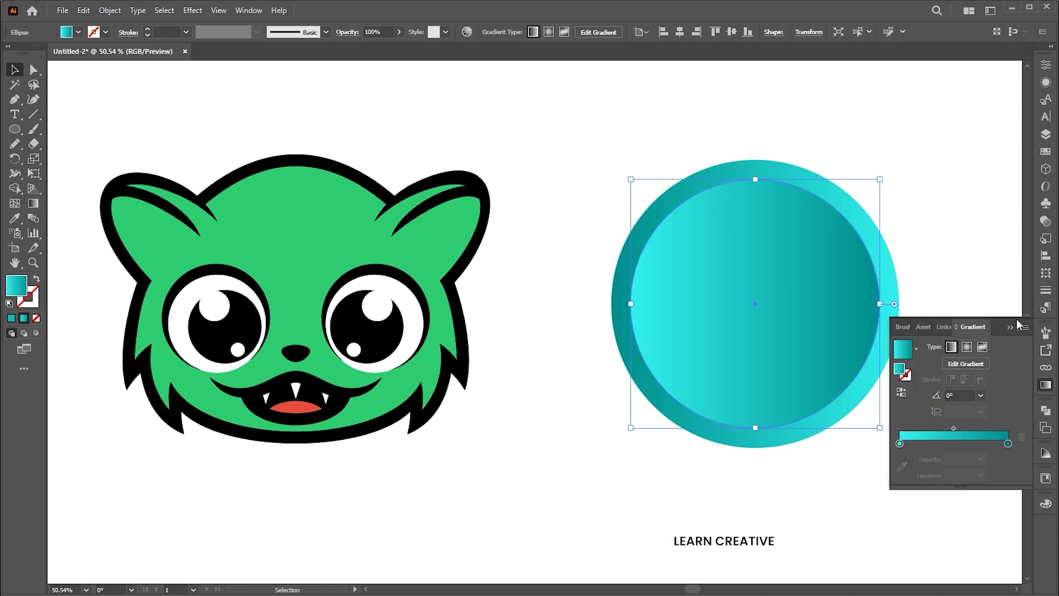
pyautogui.click(958, 215)
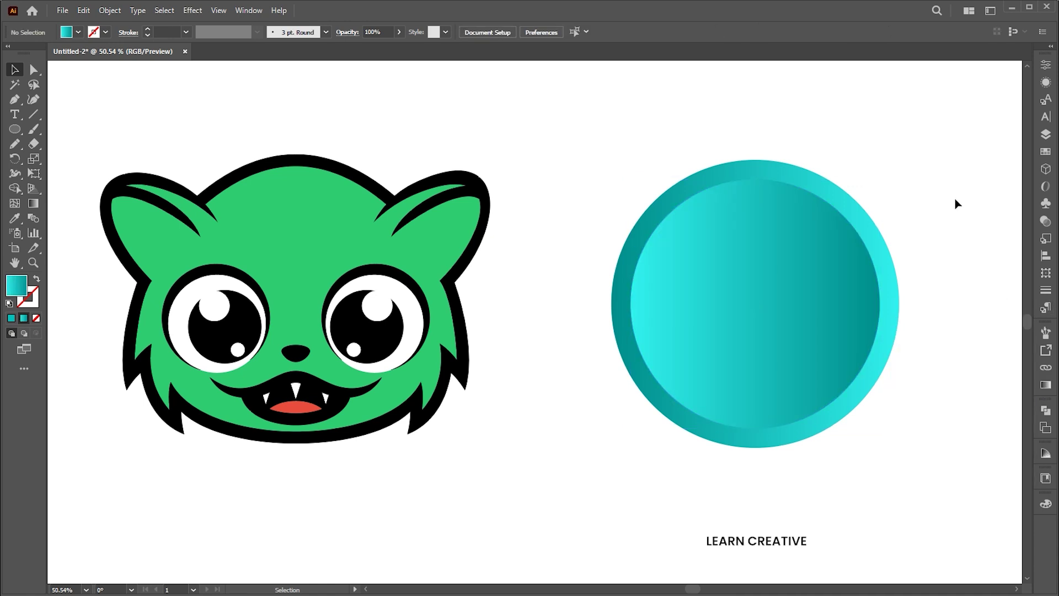
# Convert the monster head's colours to gradients with shift 60 and angle 90.
pyautogui.click(261, 187)
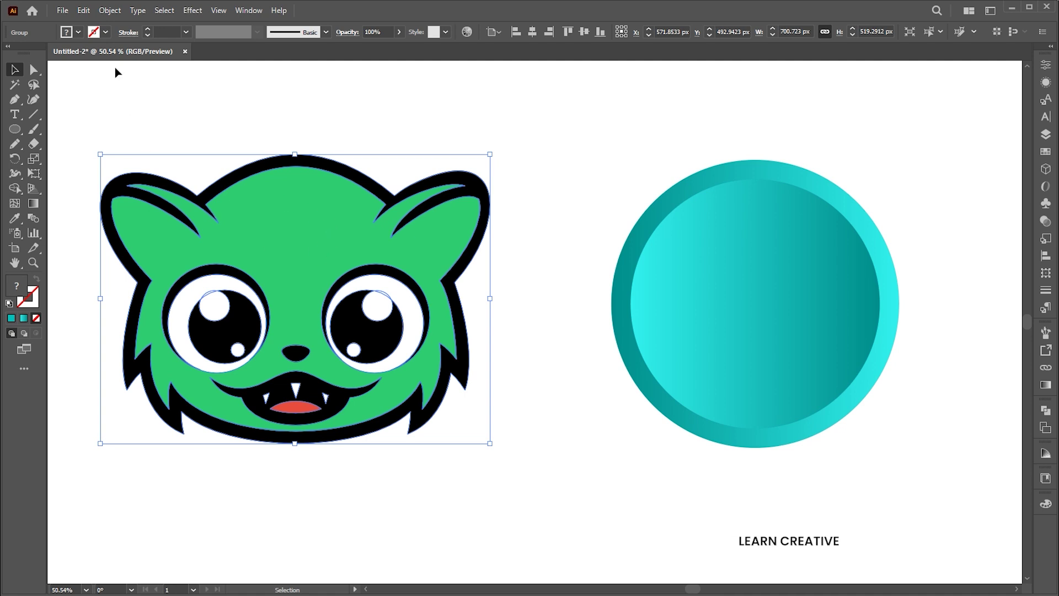
pyautogui.click(63, 10)
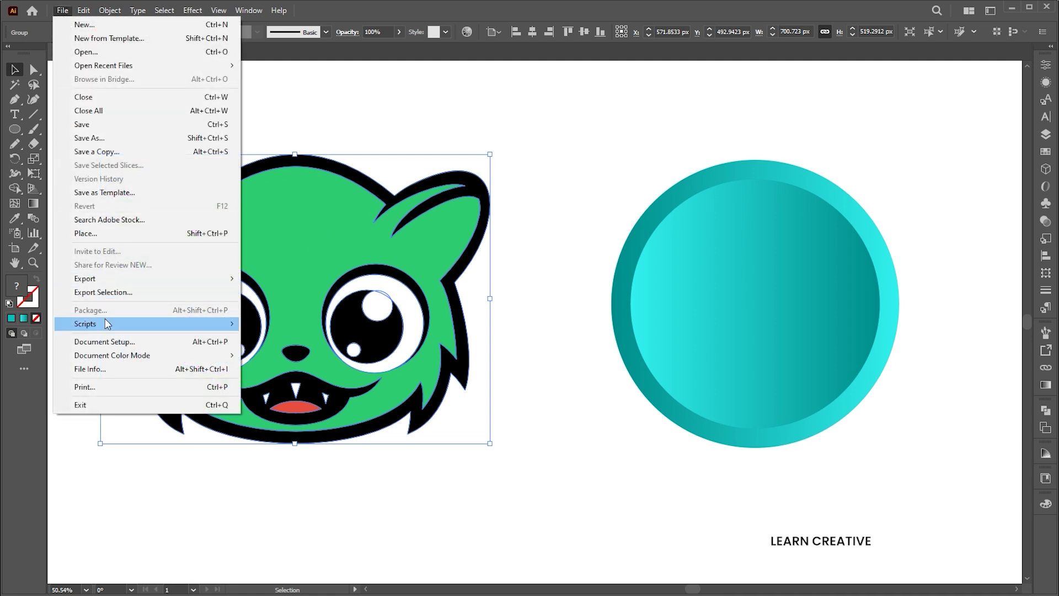
pyautogui.moveTo(107, 324)
pyautogui.click(314, 338)
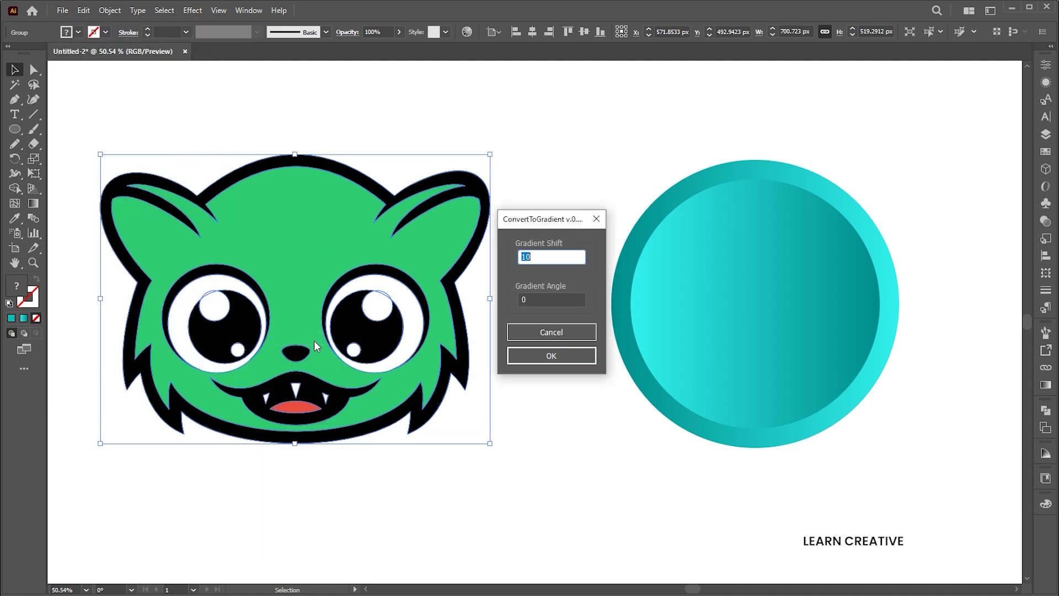
pyautogui.write('6')
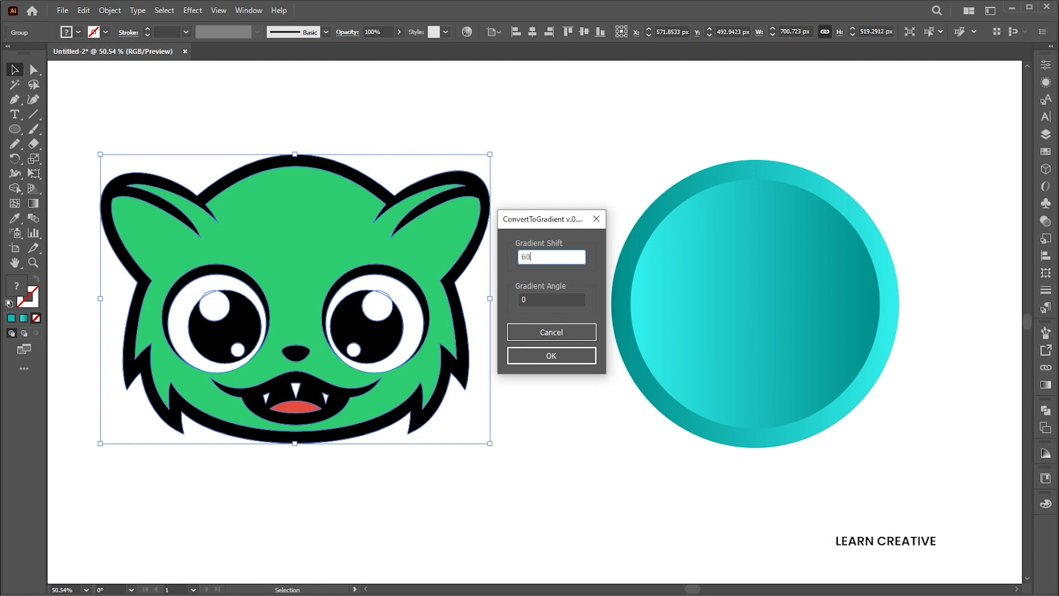
pyautogui.press('Tab')
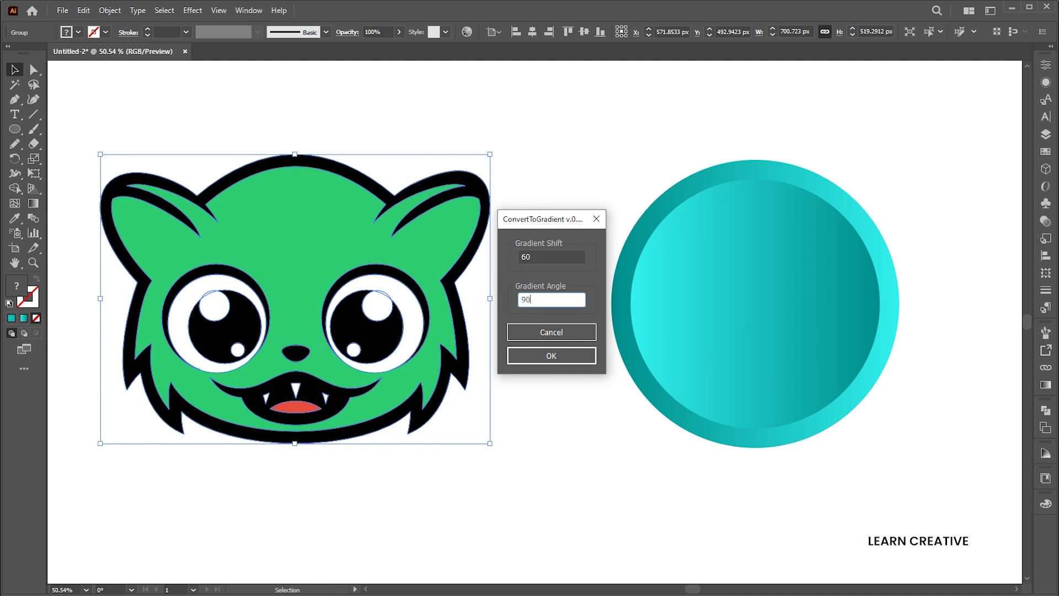
pyautogui.click(554, 363)
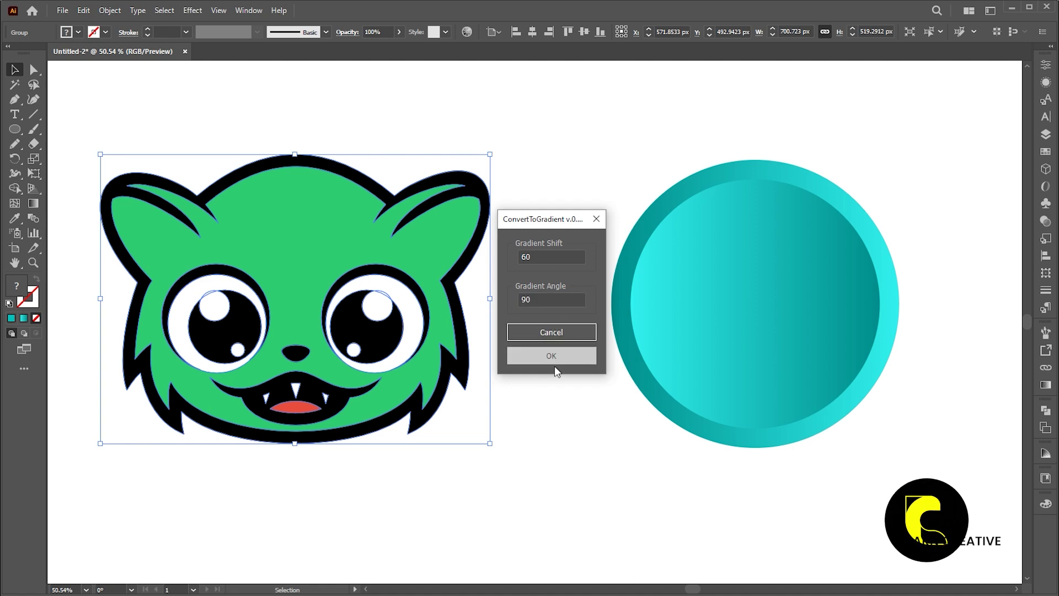
# Zoom in on the face and inspect the pupil and green head shapes.
pyautogui.press('z')
pyautogui.moveTo(251, 404); pyautogui.dragTo(309, 399)
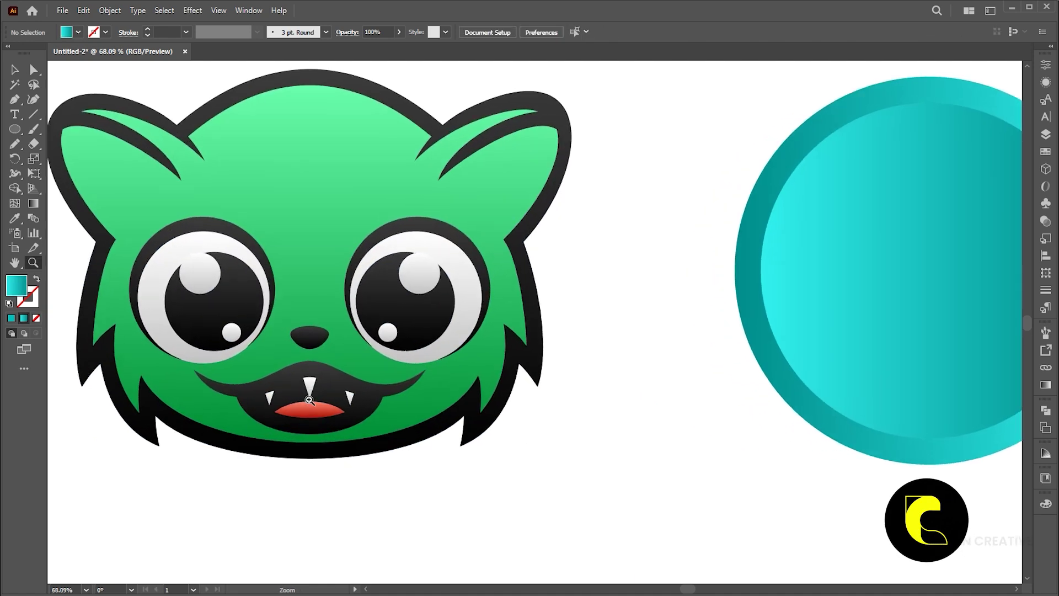
pyautogui.moveTo(146, 318); pyautogui.dragTo(185, 318)
pyautogui.press('a')
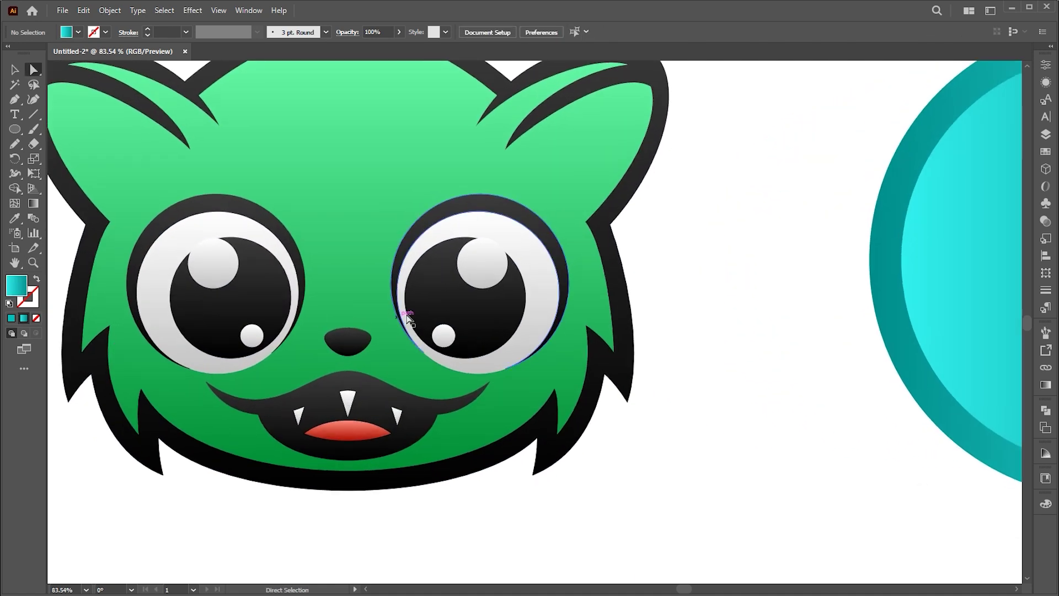
pyautogui.click(438, 293)
pyautogui.click(334, 224)
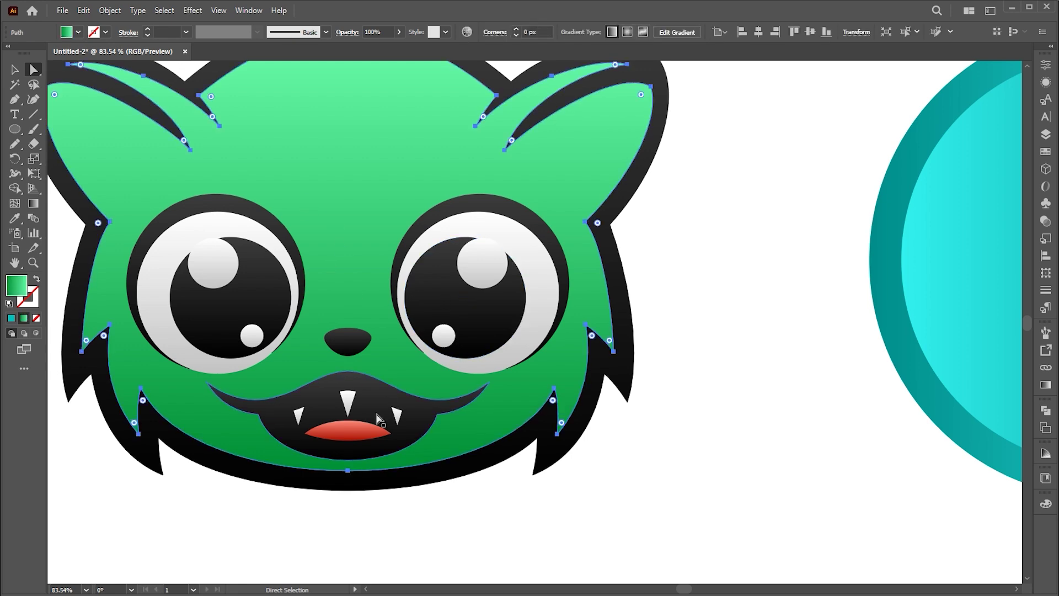
pyautogui.press('z')
pyautogui.moveTo(379, 419); pyautogui.dragTo(385, 440)
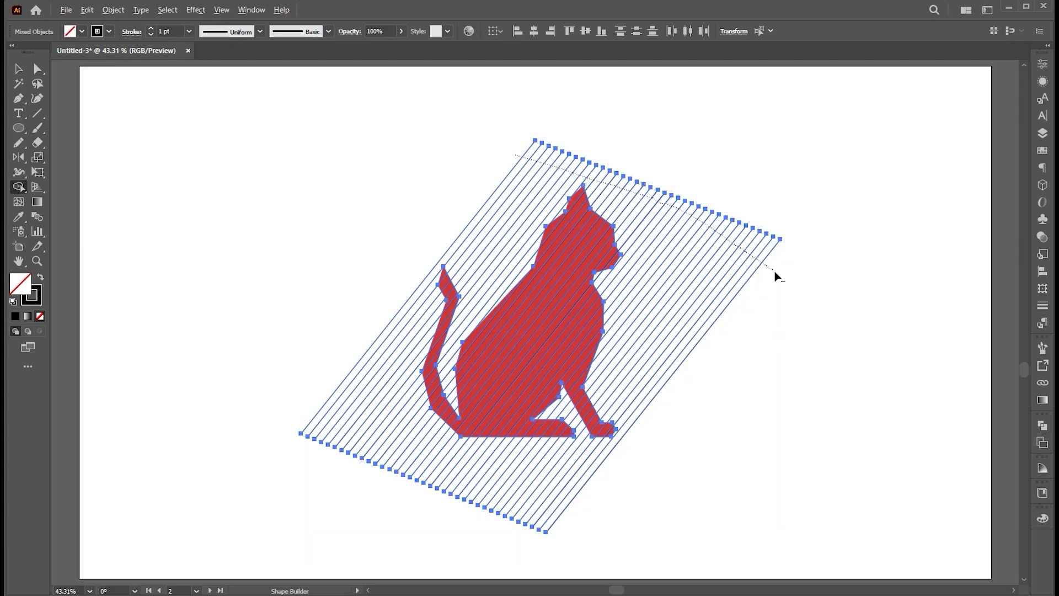
# Remove hatch segments around the cat and the strip between tail and back with Shape Builder.
pyautogui.moveTo(772, 269); pyautogui.dragTo(571, 505)
pyautogui.moveTo(283, 392); pyautogui.dragTo(285, 393)
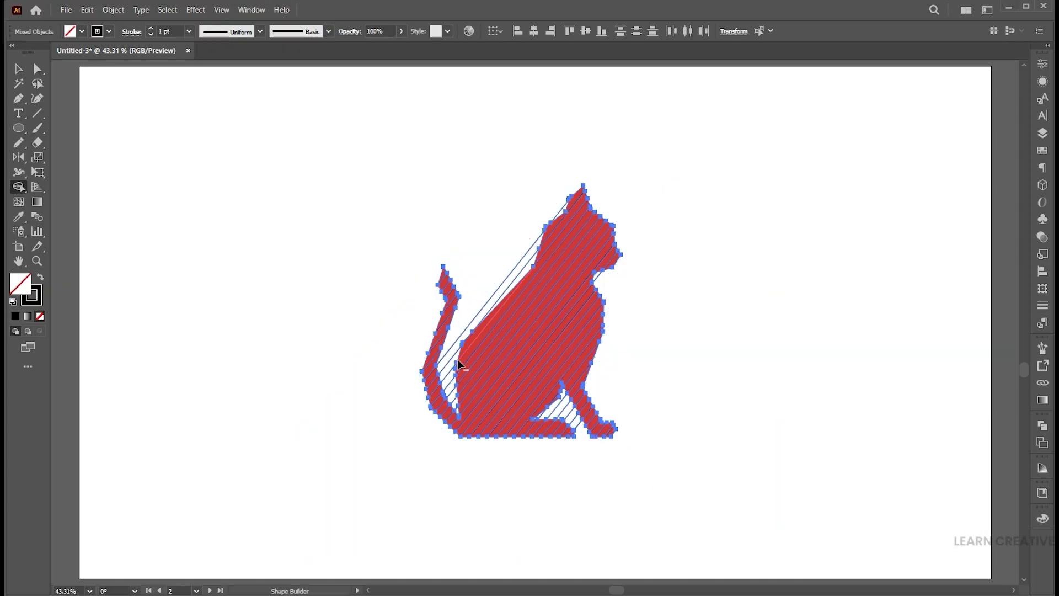
pyautogui.keyDown('alt'); pyautogui.click(453, 406); pyautogui.keyUp('alt')
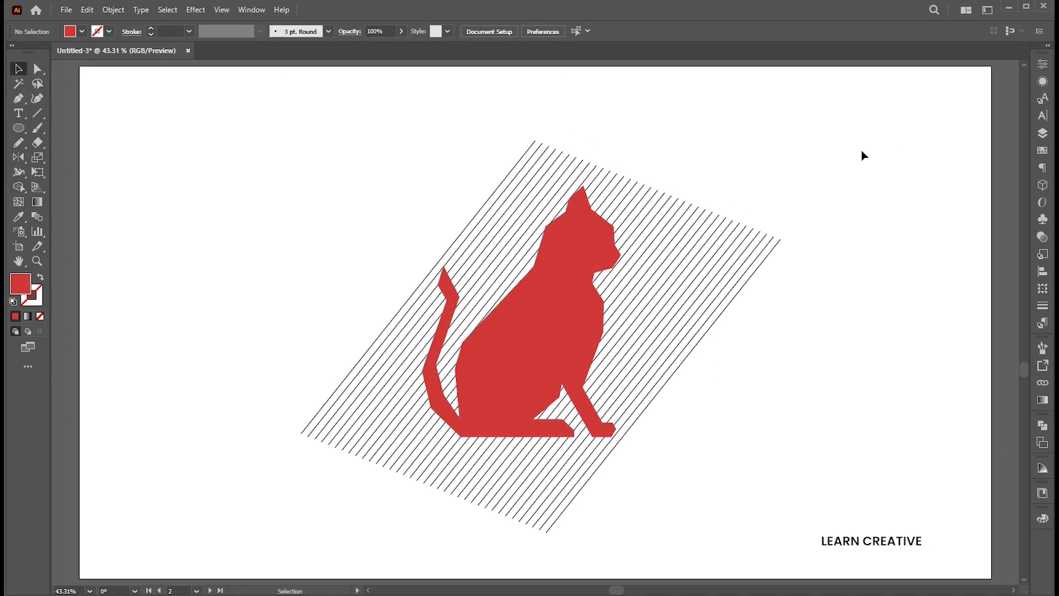
pyautogui.moveTo(862, 150); pyautogui.dragTo(300, 423)
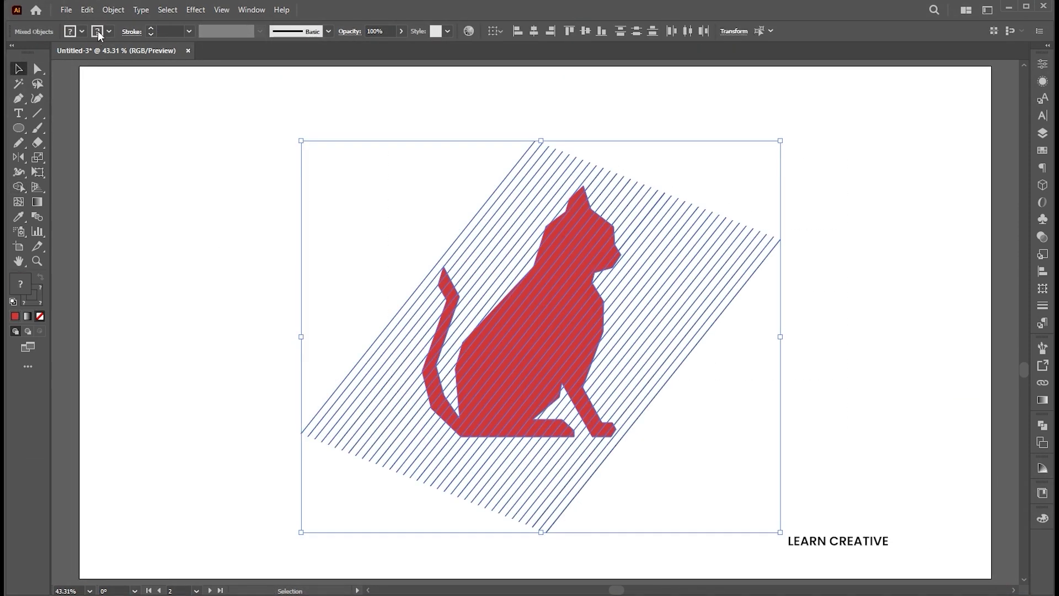
# Run SplitPath with Intersect to keep only the hatch lines inside the cat.
pyautogui.click(66, 9)
pyautogui.moveTo(127, 322)
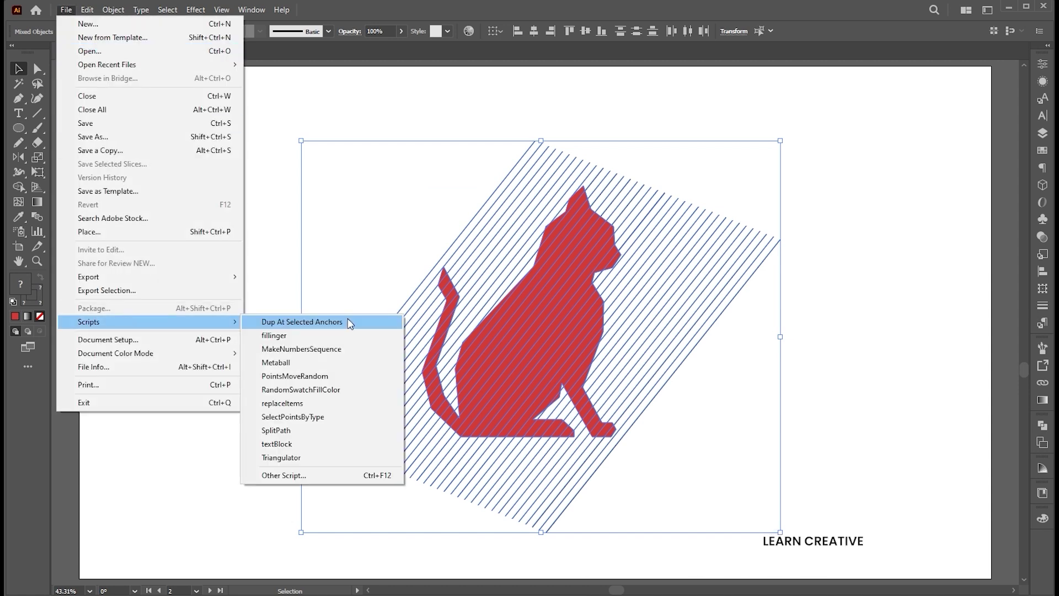
pyautogui.click(270, 431)
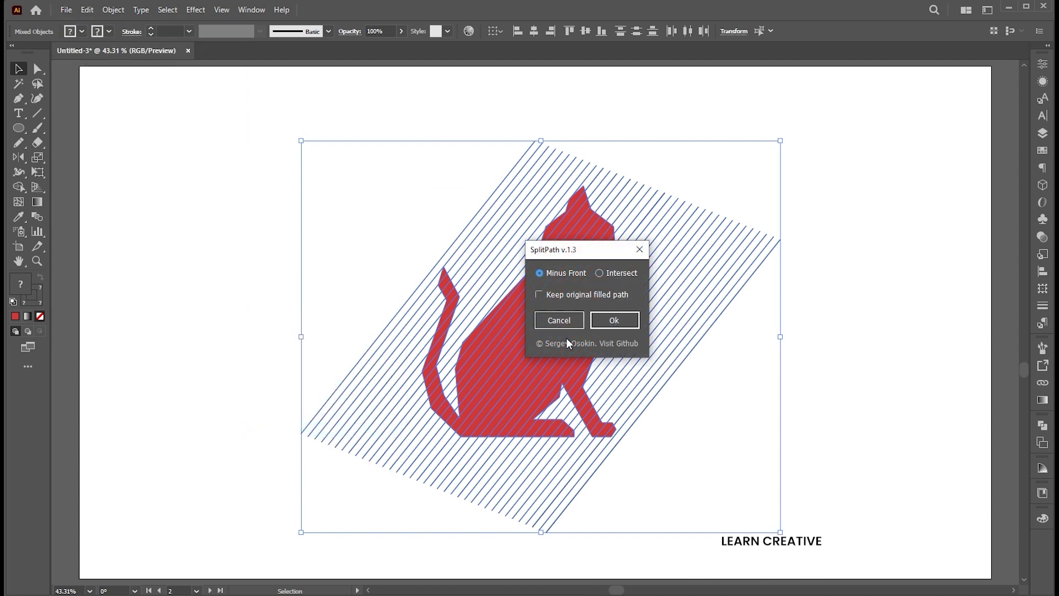
pyautogui.click(614, 275)
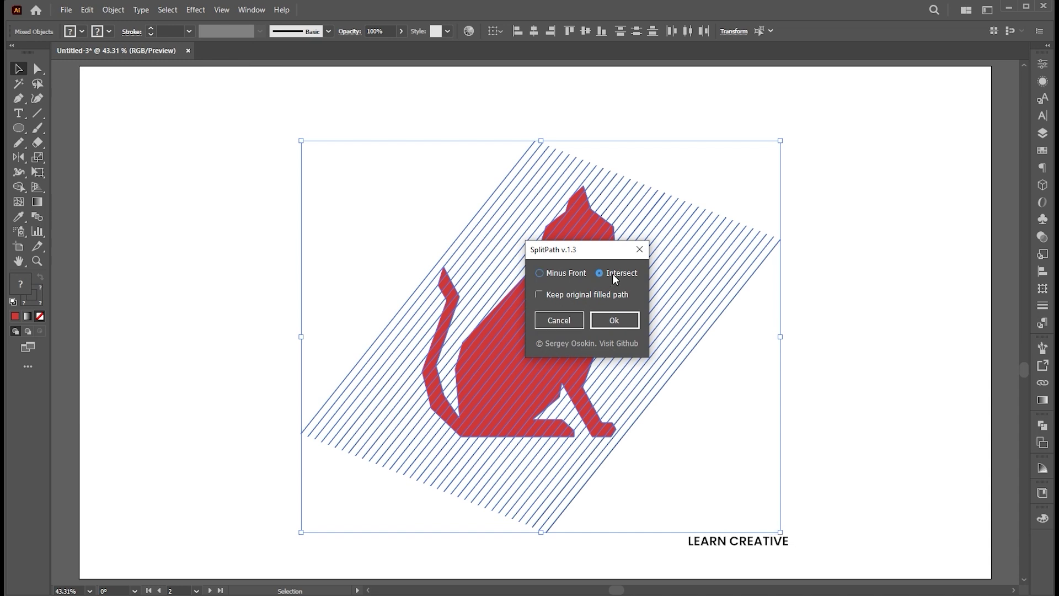
pyautogui.click(614, 320)
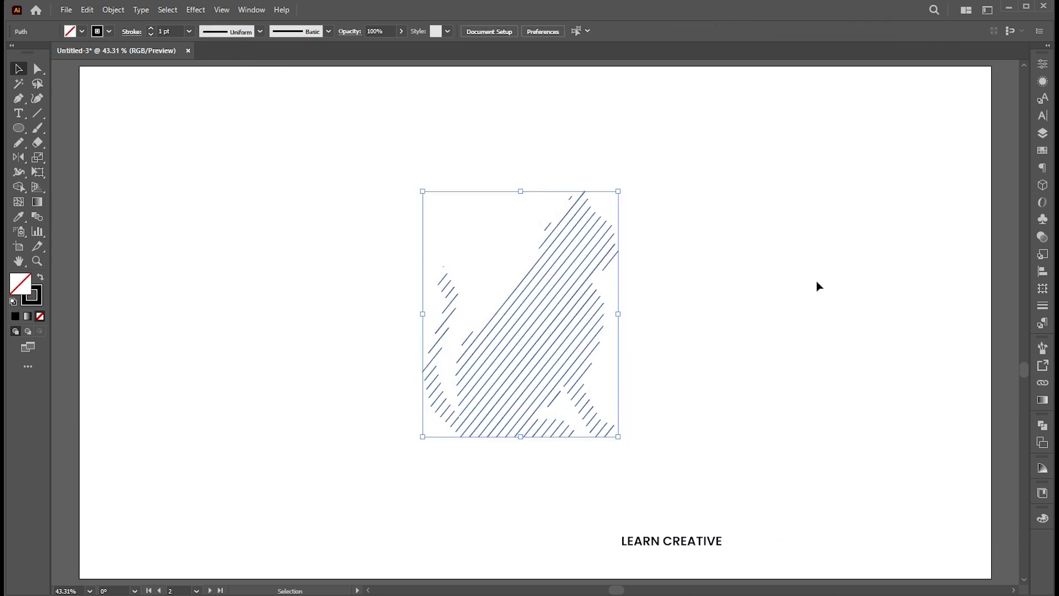
# Make the cat's hatch lines 3 pt thick with stroke colour E50037.
pyautogui.click(822, 284)
pyautogui.moveTo(773, 177); pyautogui.dragTo(413, 430)
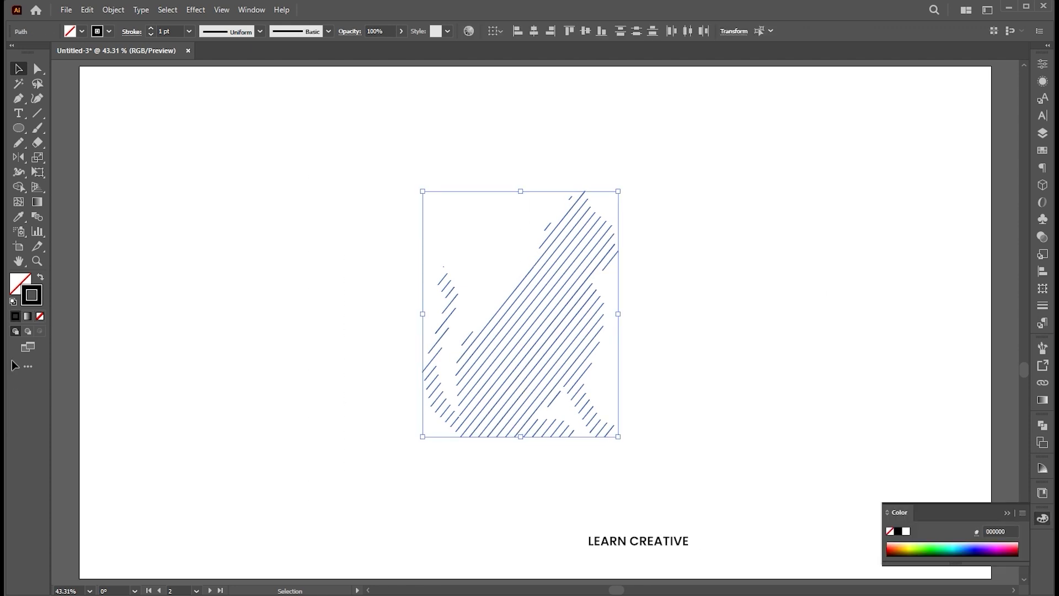
pyautogui.press('Up')
pyautogui.press('Up')
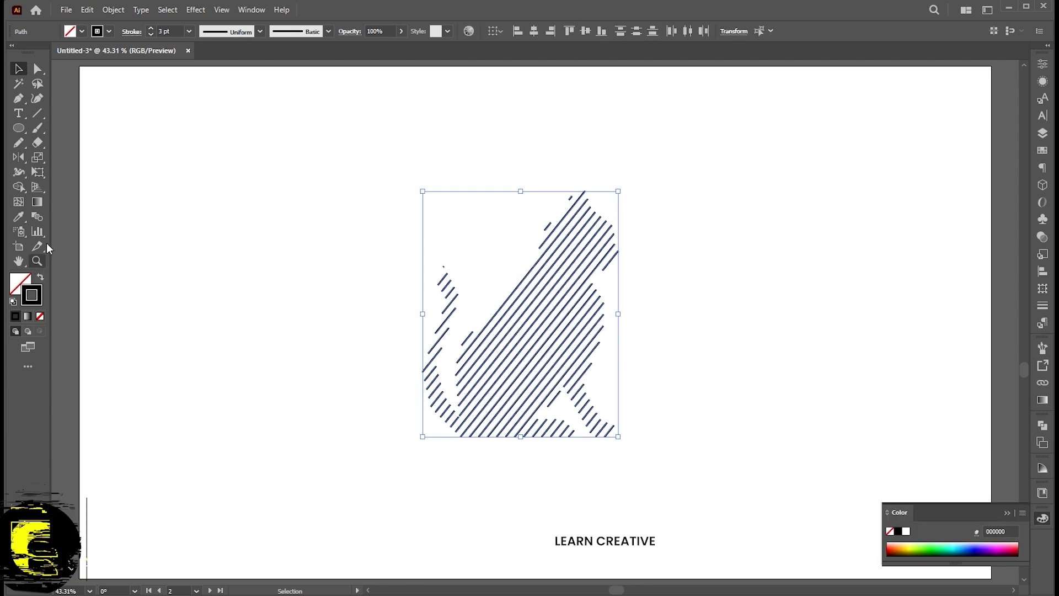
pyautogui.click(124, 34)
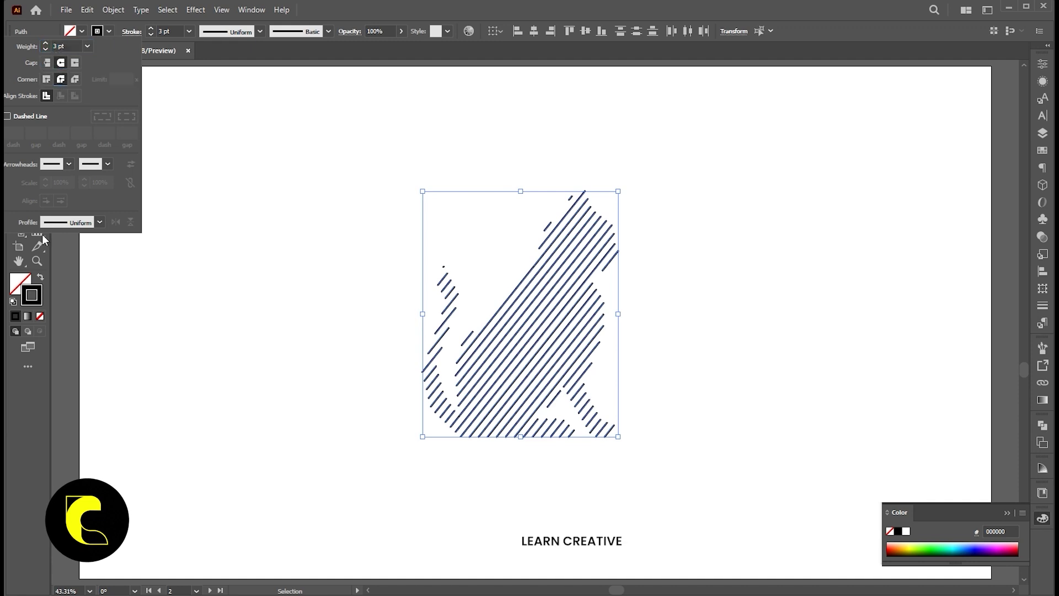
pyautogui.doubleClick(33, 295)
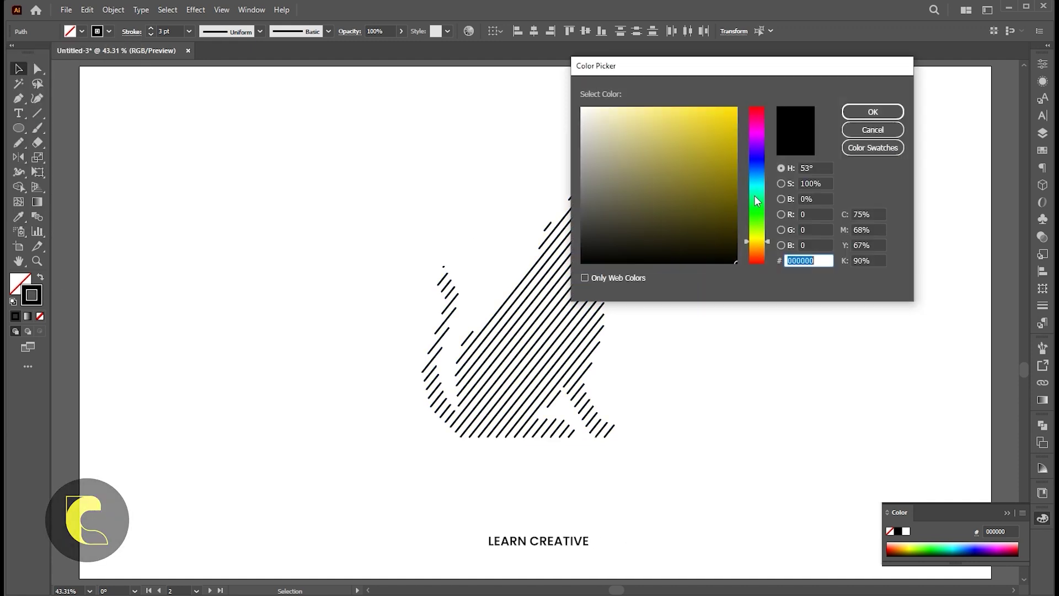
pyautogui.write('E50037')
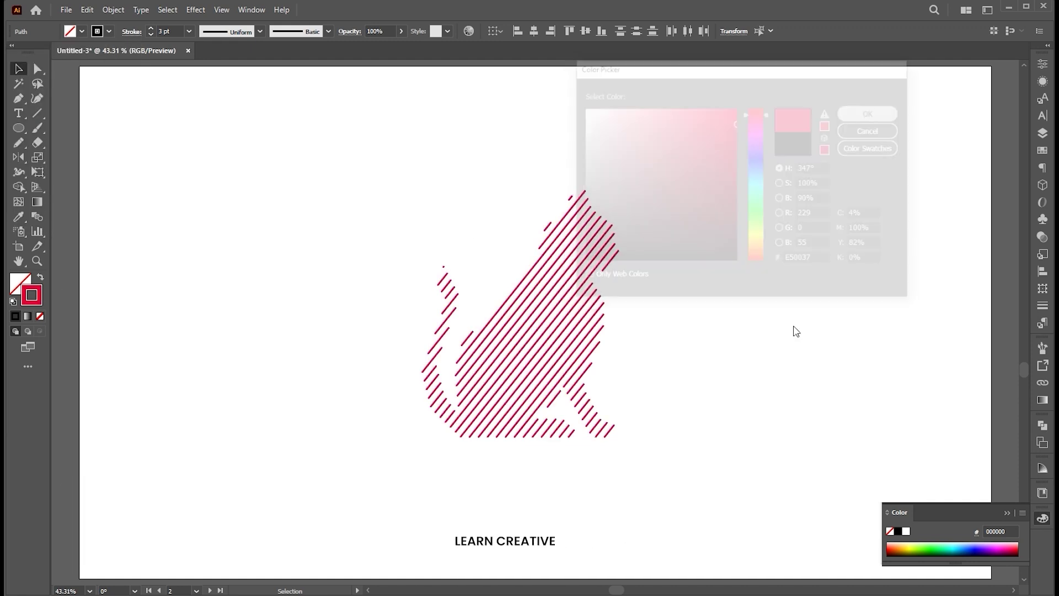
# Try different tapered variable width profiles on the hatch lines.
pyautogui.click(257, 33)
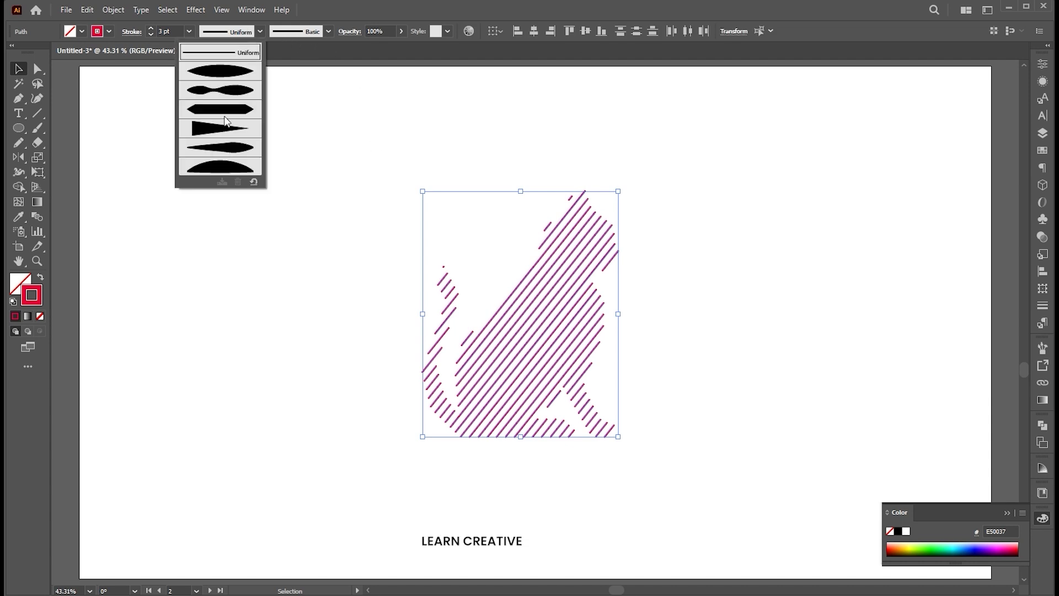
pyautogui.click(234, 78)
pyautogui.click(703, 367)
pyautogui.scroll(1, 702, 367)
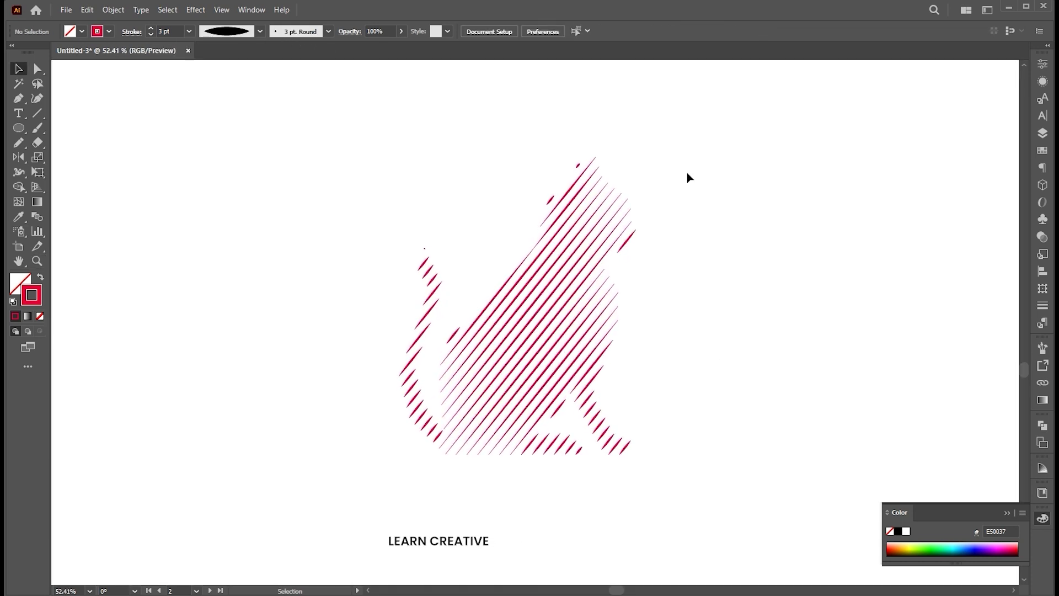
pyautogui.moveTo(364, 485); pyautogui.dragTo(452, 386)
pyautogui.click(260, 32)
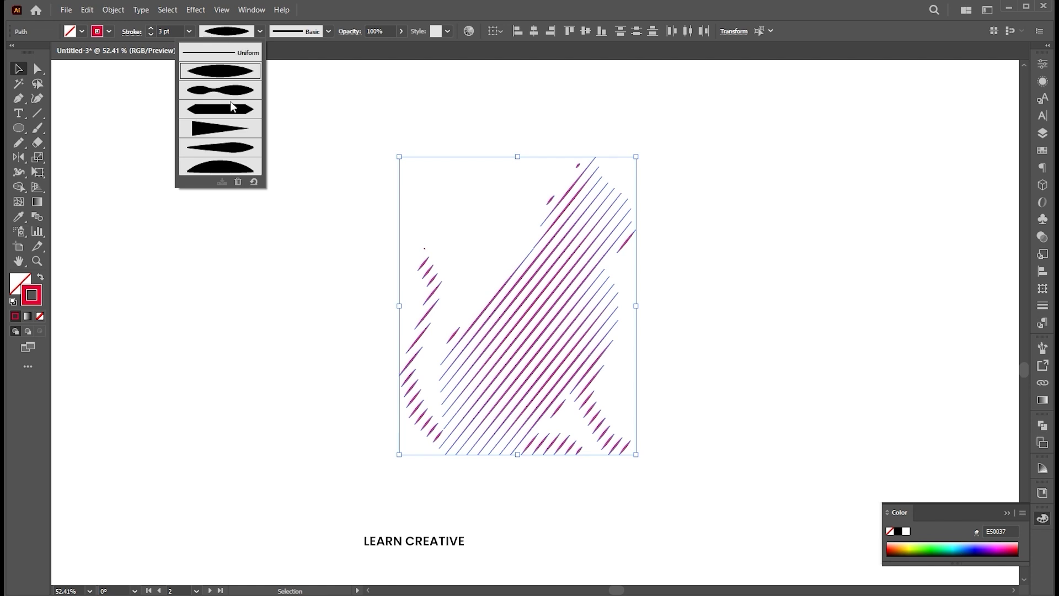
pyautogui.click(229, 156)
pyautogui.moveTo(750, 141); pyautogui.dragTo(364, 321)
pyautogui.click(219, 37)
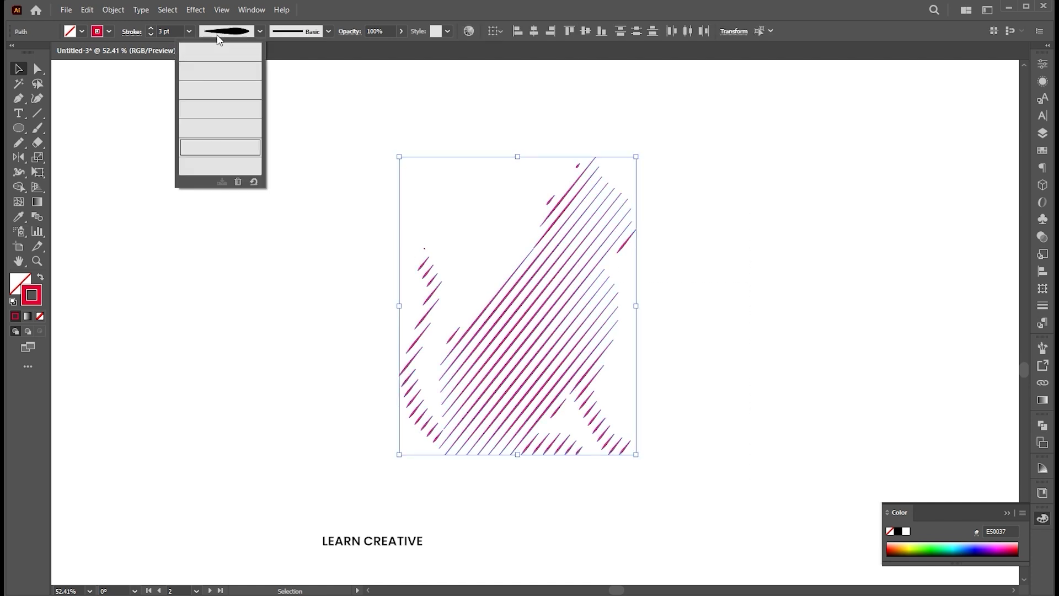
pyautogui.click(224, 52)
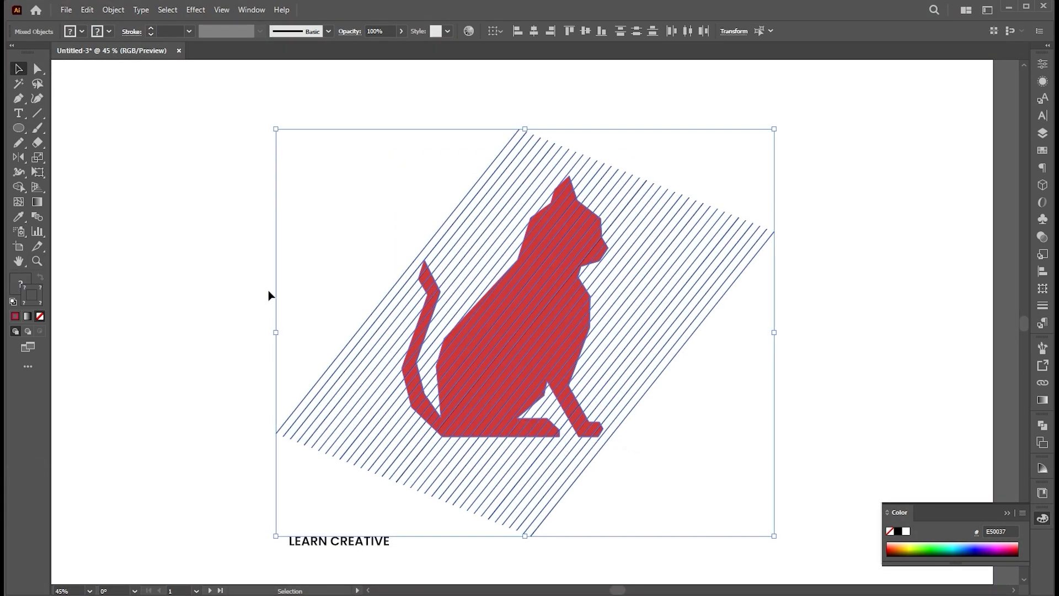
# Cut the cat shape out of the lines using SplitPath with Minus Front.
pyautogui.click(66, 10)
pyautogui.moveTo(110, 324)
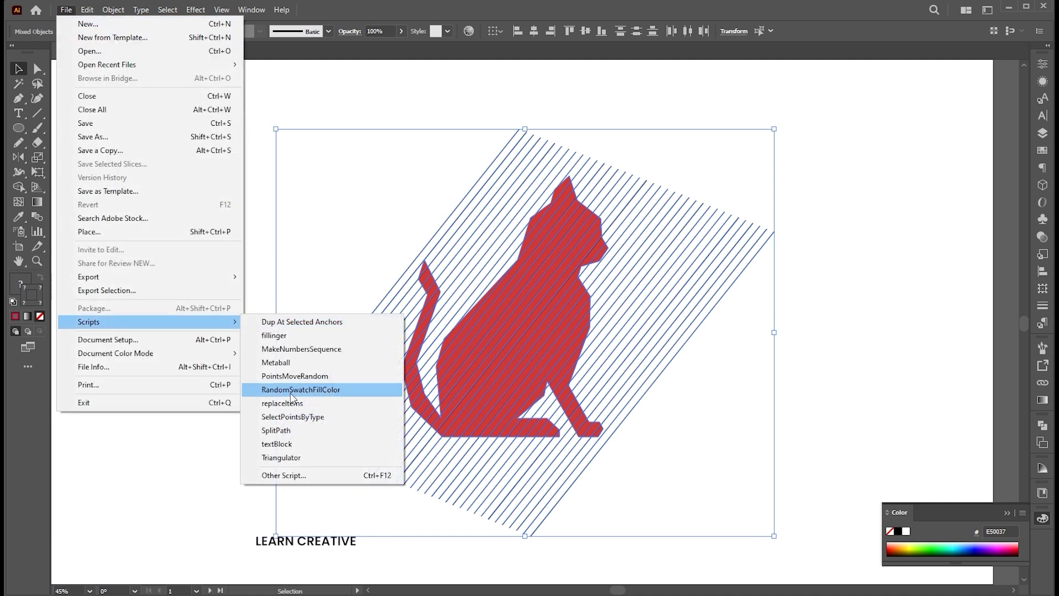
pyautogui.click(281, 428)
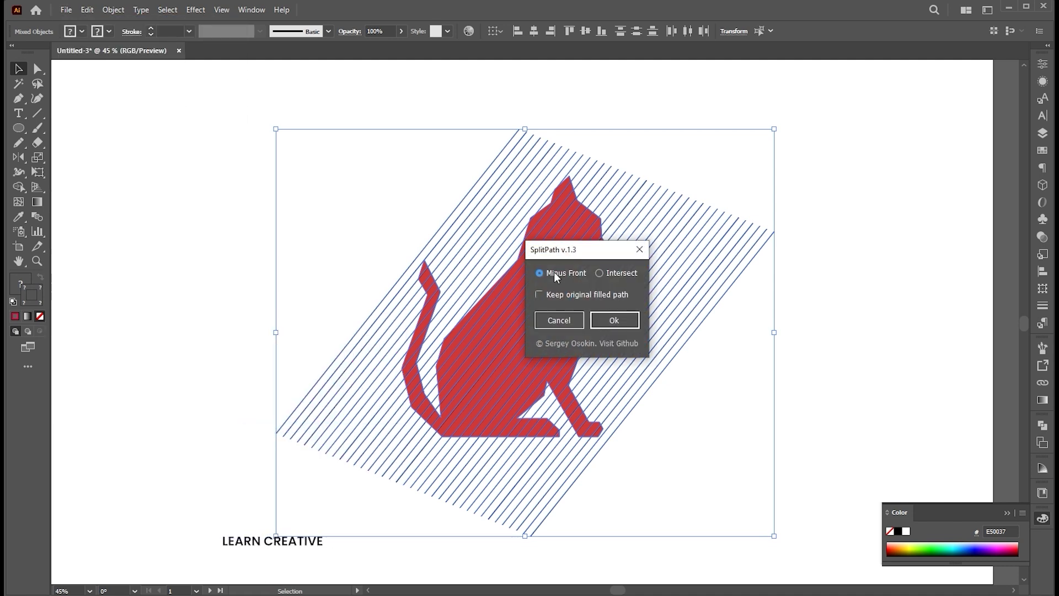
pyautogui.click(609, 322)
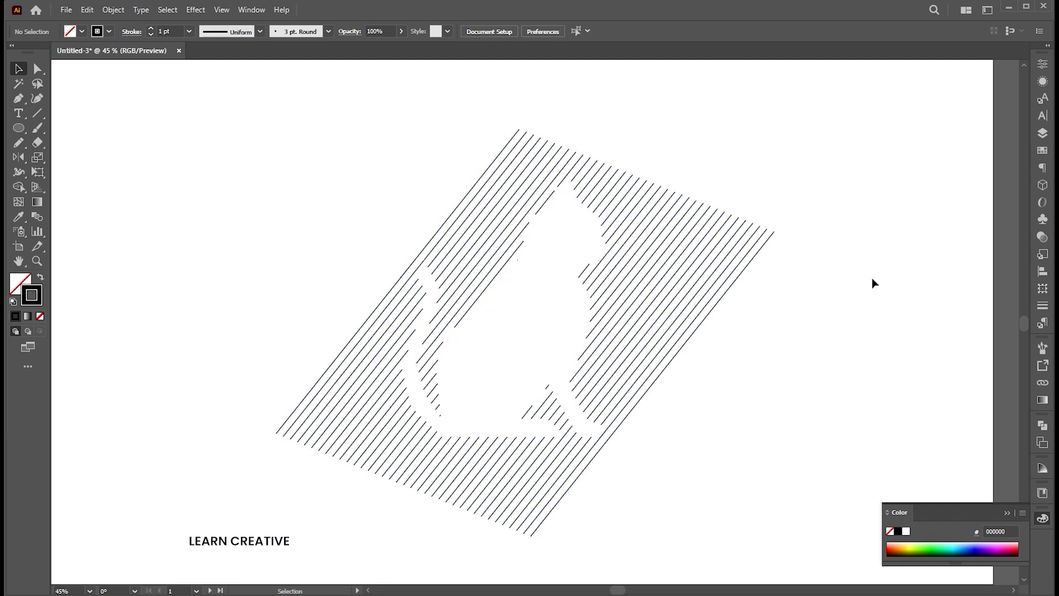
# Colour the lines right of the cat red, F70000.
pyautogui.moveTo(847, 158); pyautogui.dragTo(687, 373)
pyautogui.press('a')
pyautogui.moveTo(823, 138); pyautogui.dragTo(594, 433)
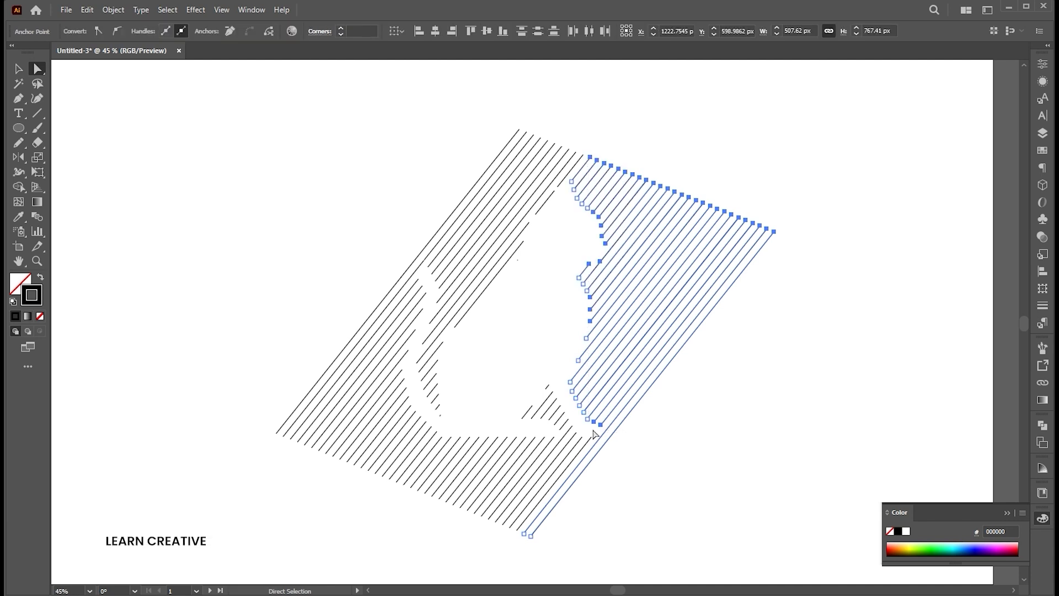
pyautogui.doubleClick(31, 295)
pyautogui.moveTo(757, 259); pyautogui.dragTo(757, 107)
pyautogui.click(736, 111)
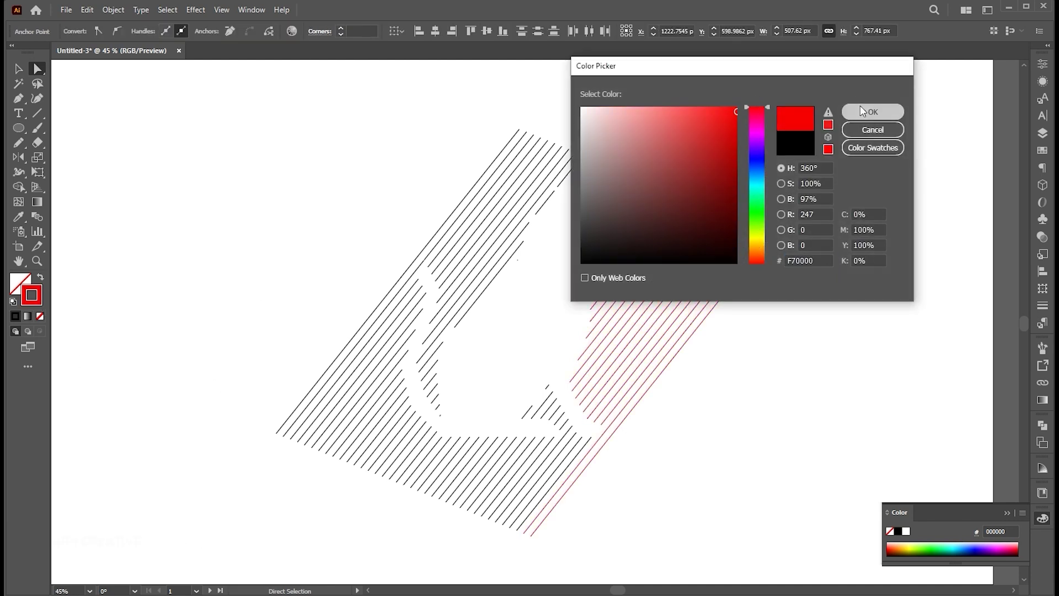
pyautogui.click(873, 111)
# Give all the lines a 4 pt stroke with round joins.
pyautogui.press('v')
pyautogui.moveTo(852, 153); pyautogui.dragTo(291, 517)
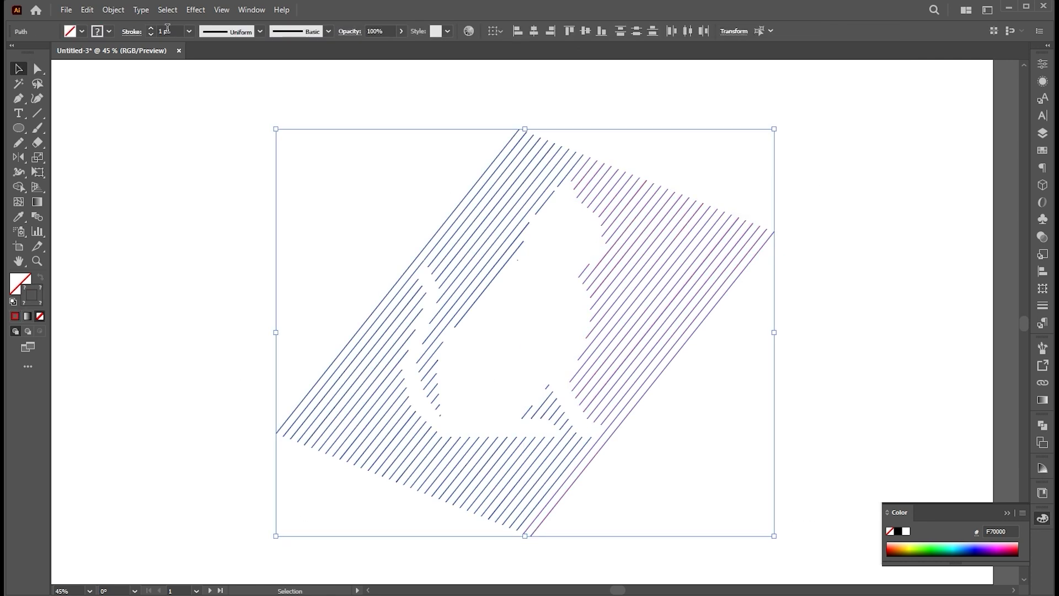
pyautogui.scroll(3, 167, 28)
pyautogui.click(850, 289)
pyautogui.moveTo(848, 131); pyautogui.dragTo(318, 458)
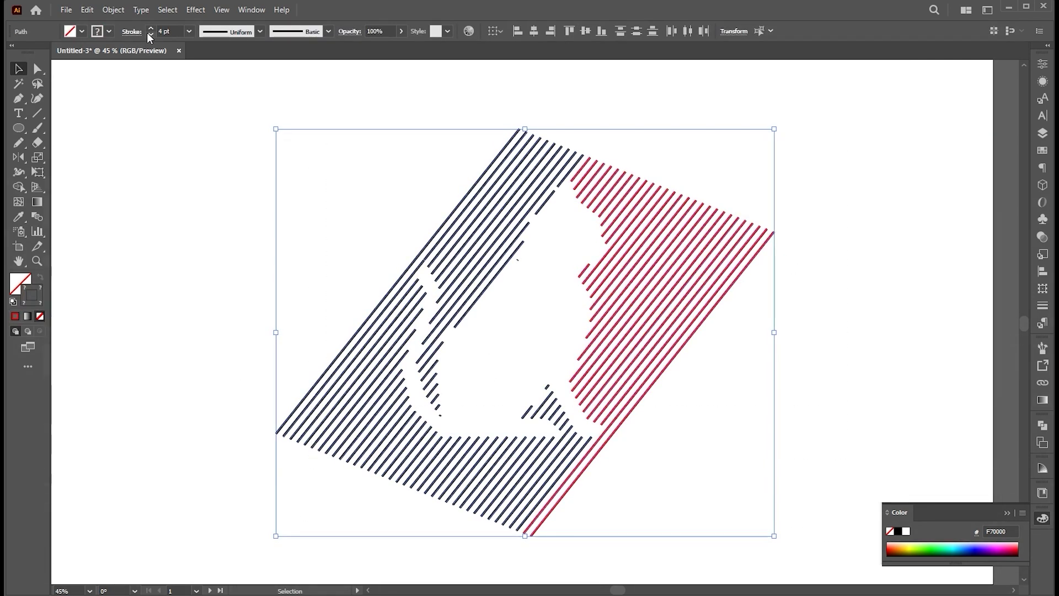
pyautogui.click(132, 31)
pyautogui.click(61, 79)
pyautogui.click(729, 360)
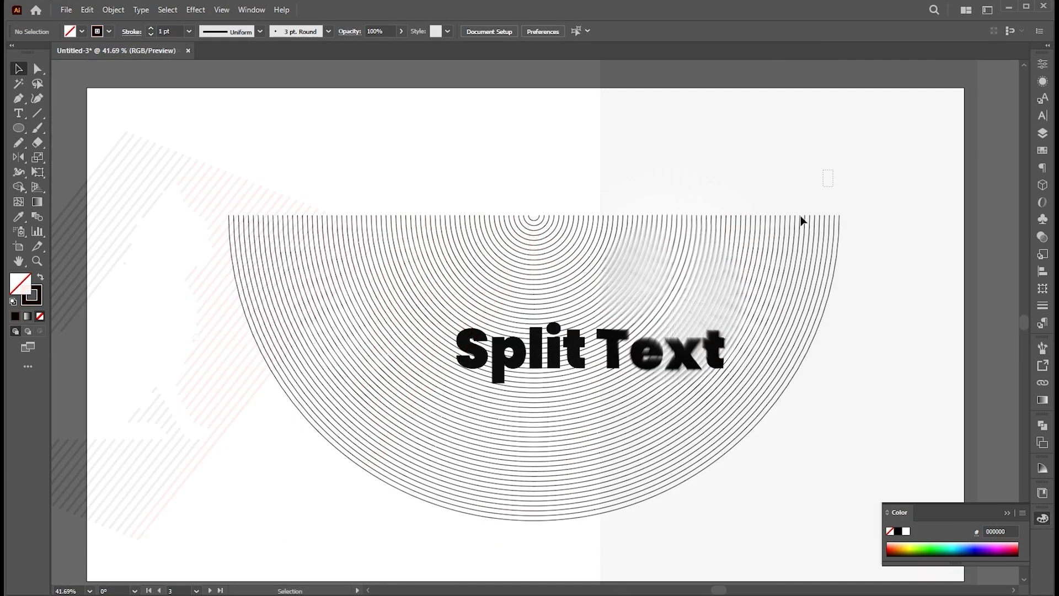
# Select the concentric arcs and the Split Text artwork, and run the SplitPath script on them.
pyautogui.moveTo(831, 168); pyautogui.dragTo(406, 428)
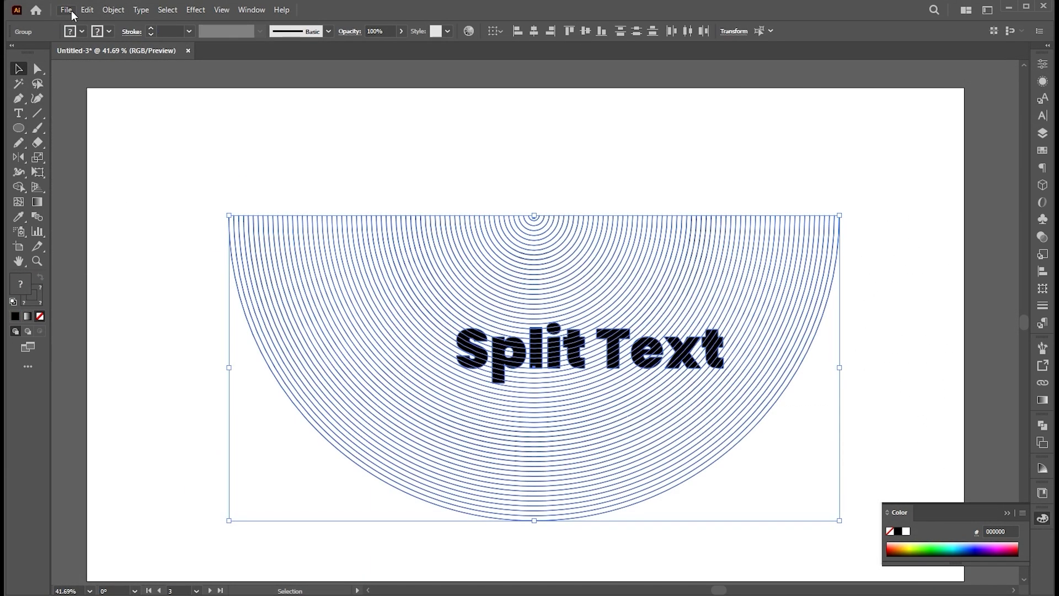
pyautogui.click(66, 10)
pyautogui.moveTo(97, 323)
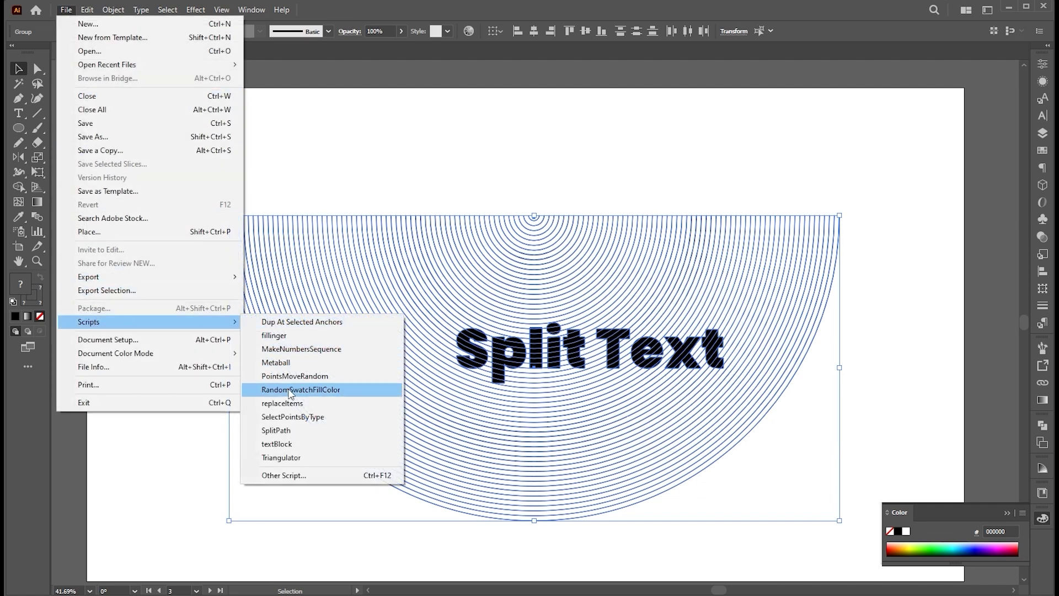
pyautogui.click(271, 430)
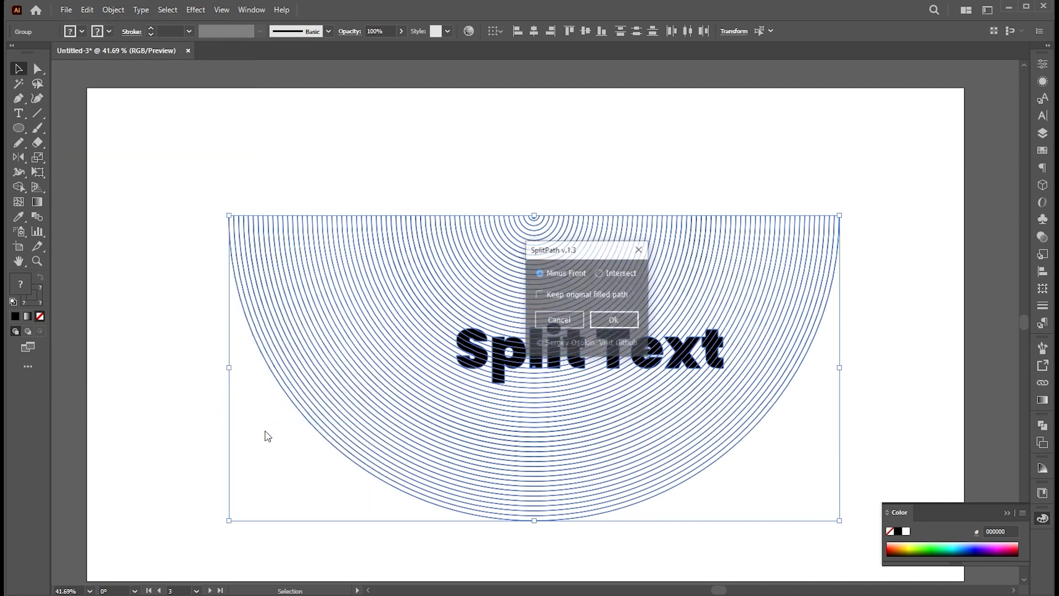
pyautogui.click(617, 279)
# Select the split-text lines and confirm cutting the arcs around the lettering.
pyautogui.press('z')
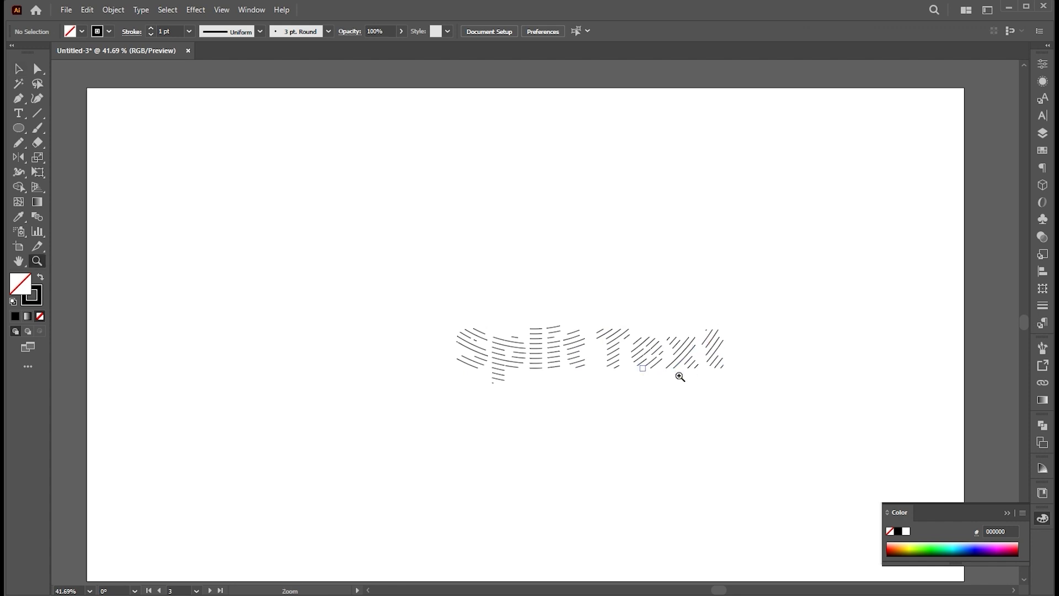
pyautogui.click(680, 377)
pyautogui.press('v')
pyautogui.moveTo(849, 249); pyautogui.dragTo(223, 450)
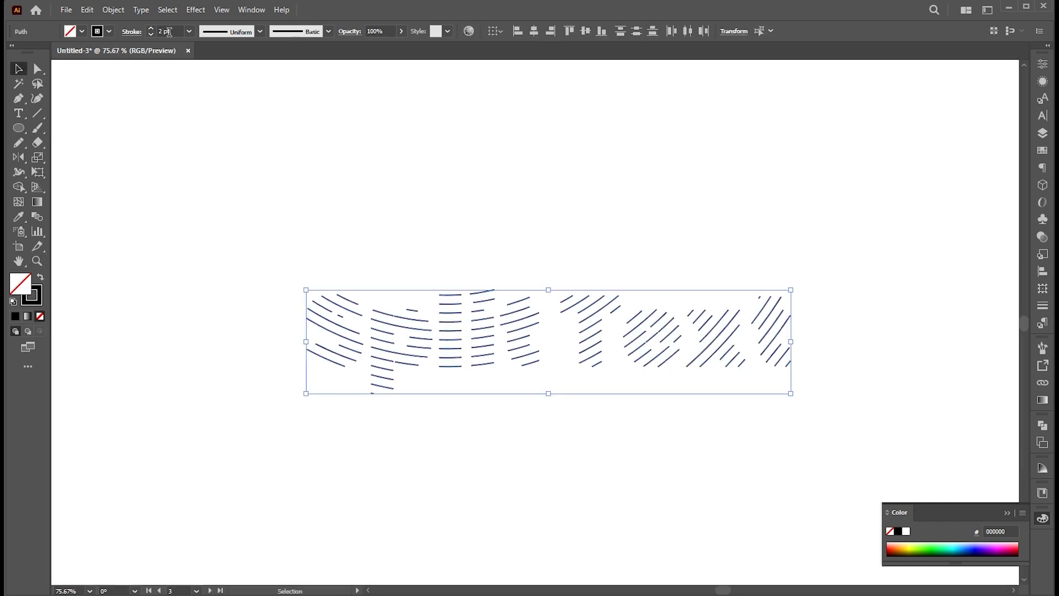
pyautogui.click(132, 32)
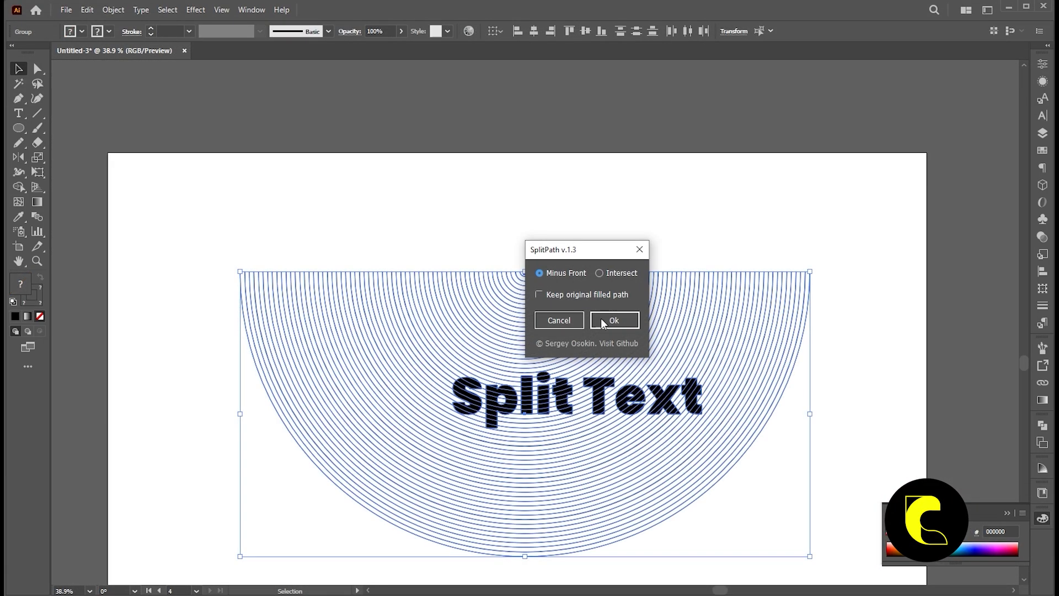
pyautogui.click(612, 320)
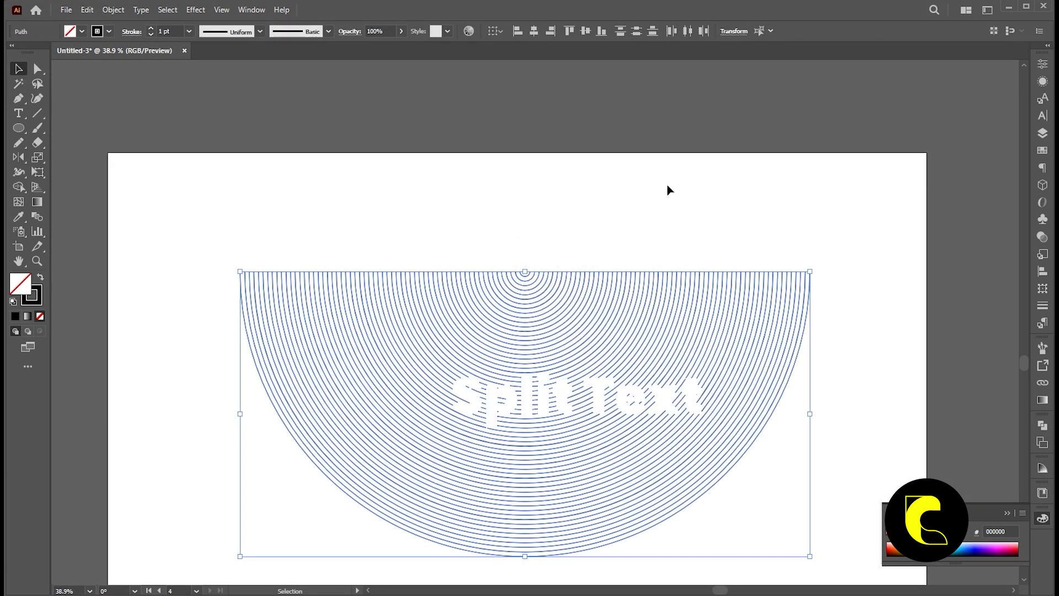
# Zoom in on the knocked-out lettering to inspect the gaps in the arcs.
pyautogui.click(667, 190)
pyautogui.press('z')
pyautogui.moveTo(608, 480); pyautogui.dragTo(611, 404)
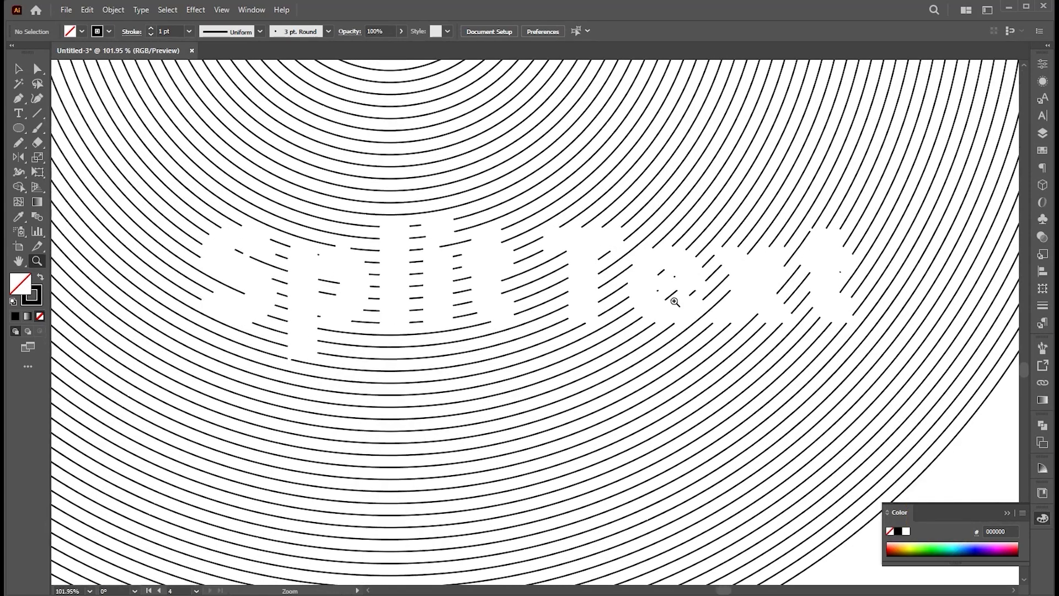
pyautogui.click(305, 211)
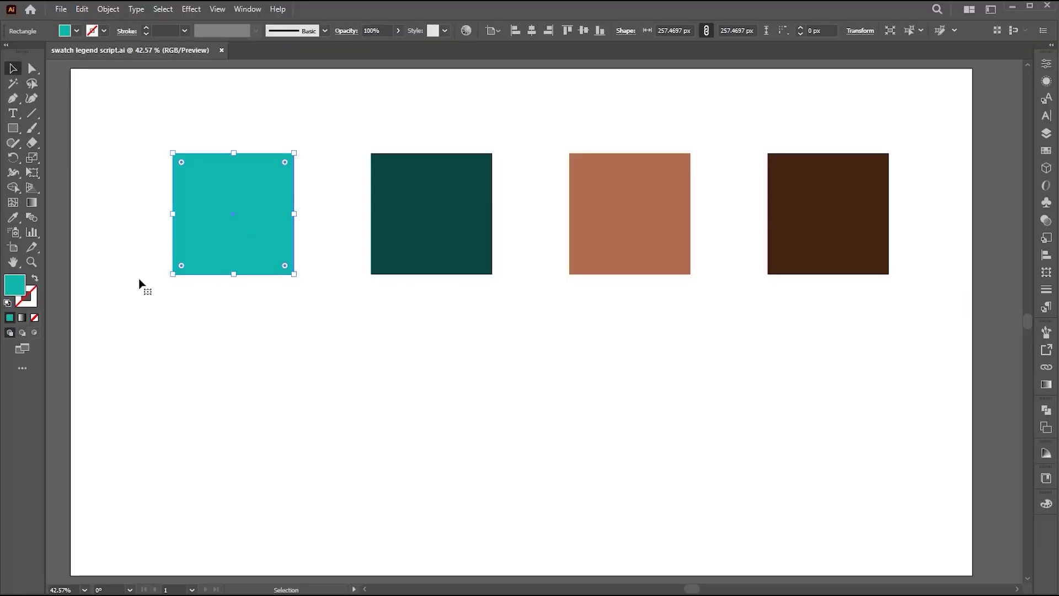
# Look up the teal square's fill values and hand-type an 'R=194' label.
pyautogui.doubleClick(19, 284)
pyautogui.press('super+shift+s')
pyautogui.moveTo(534, 53); pyautogui.dragTo(670, 147)
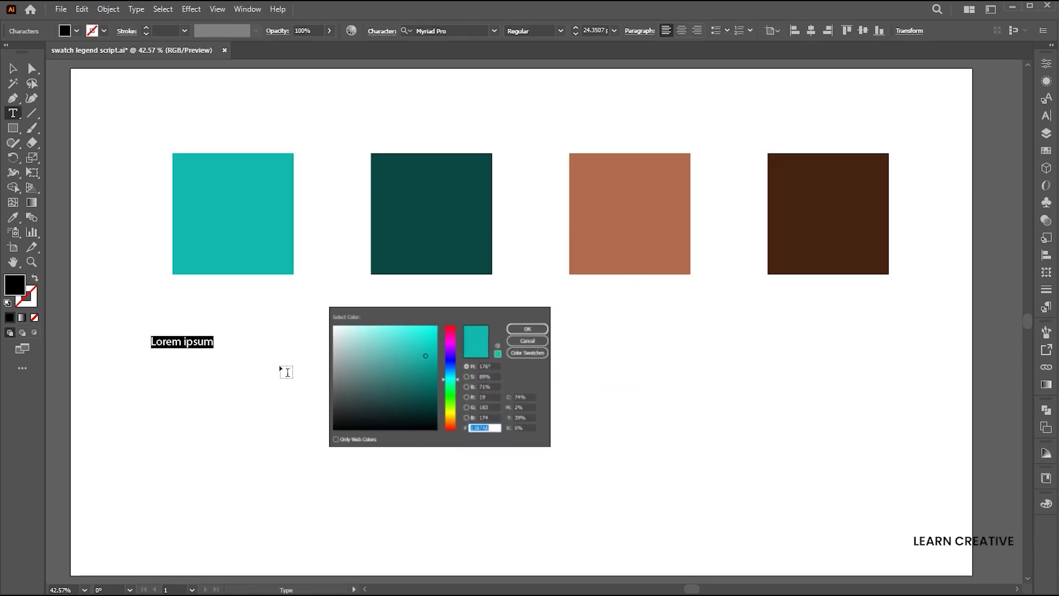
pyautogui.write('R=')
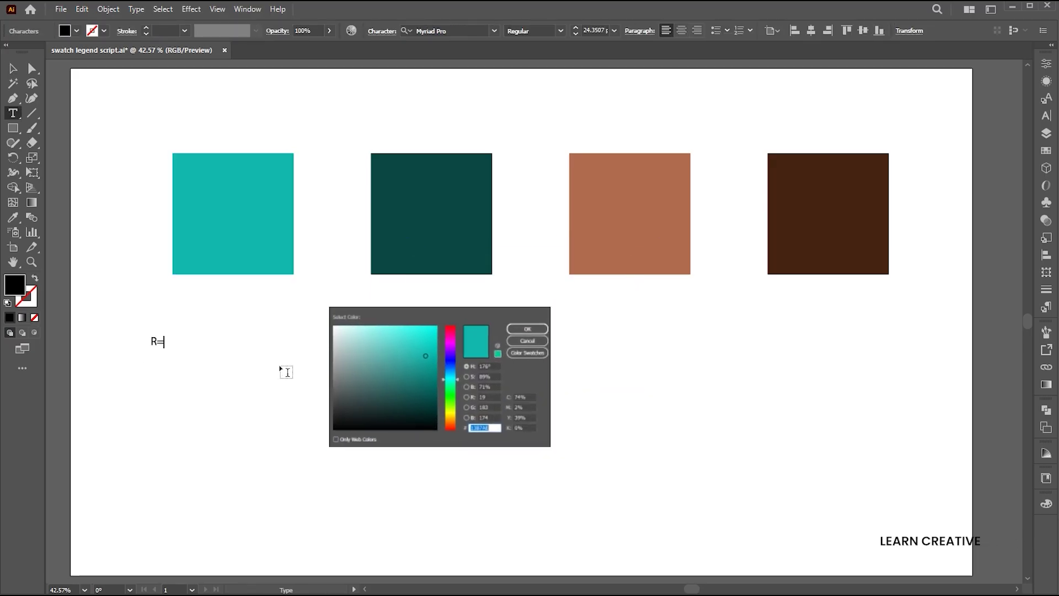
pyautogui.write('19')
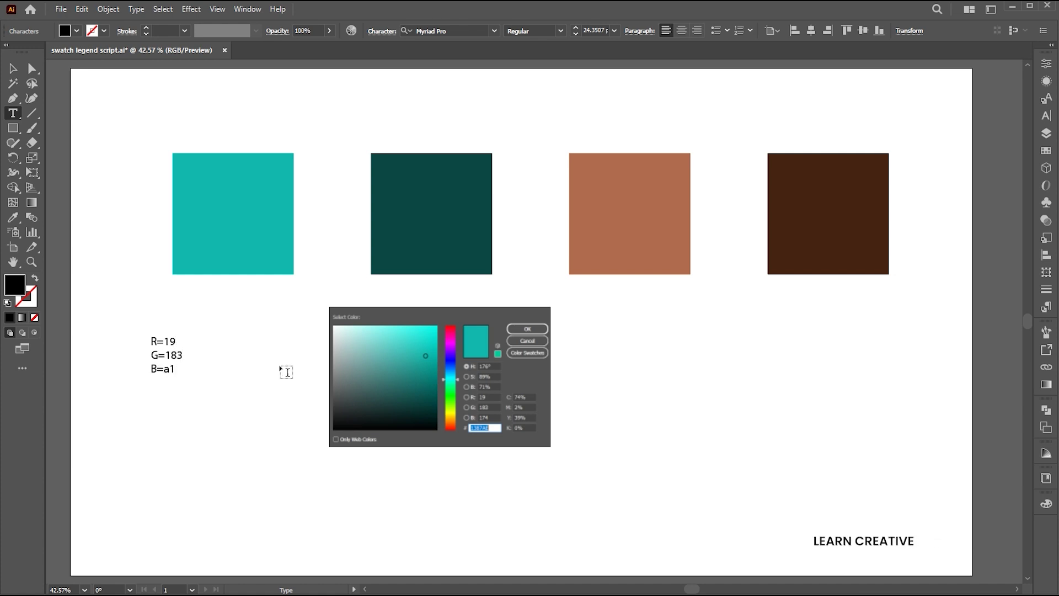
pyautogui.write('4')
# Move the RGB label under the teal square, then delete it.
pyautogui.press('Escape')
pyautogui.moveTo(187, 365); pyautogui.dragTo(218, 326)
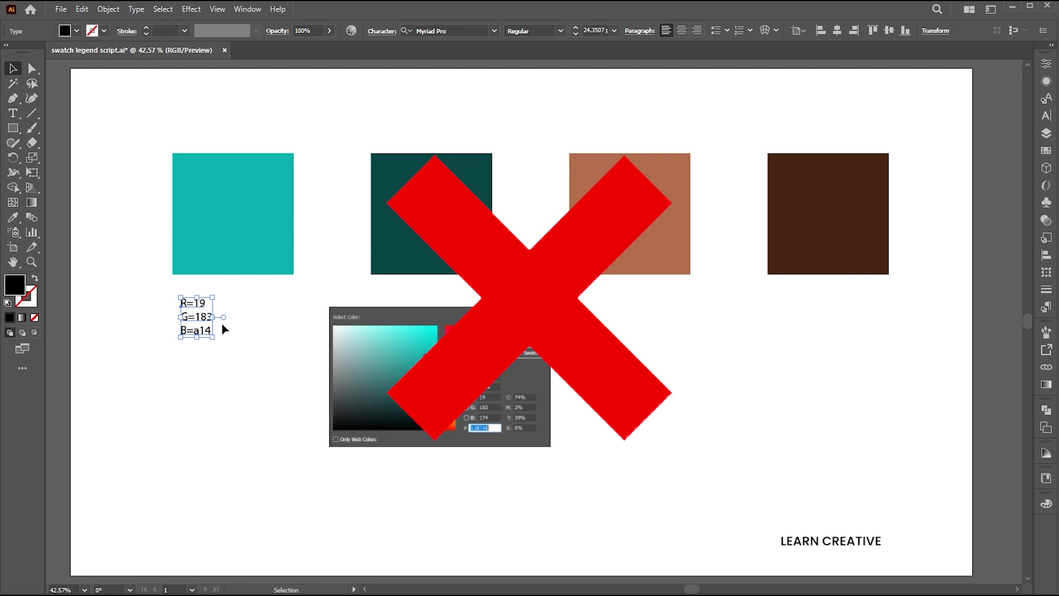
pyautogui.press('Delete')
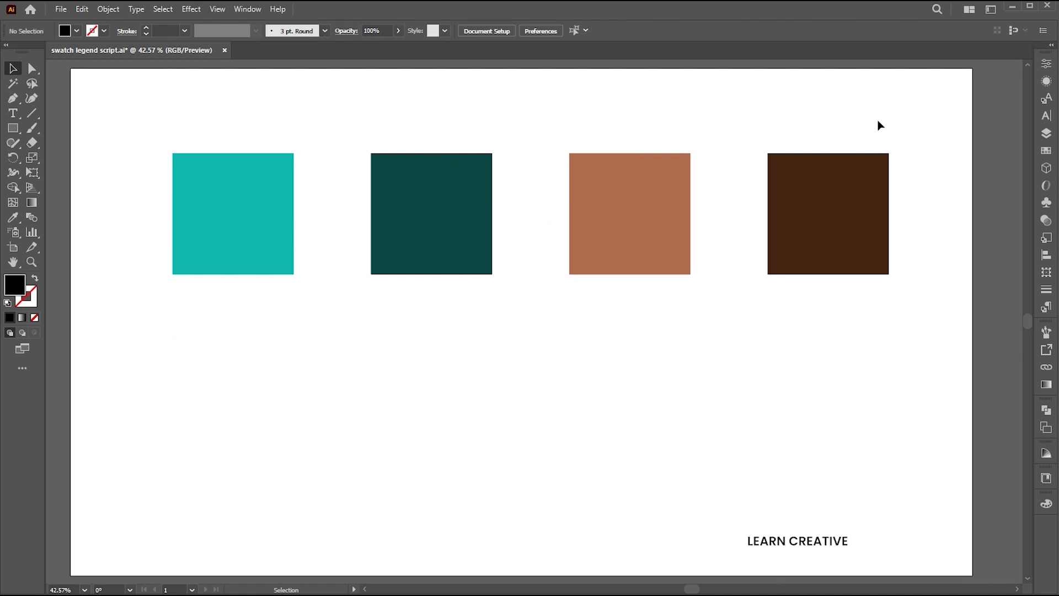
# Select the four coloured squares and group them.
pyautogui.moveTo(880, 124); pyautogui.dragTo(167, 271)
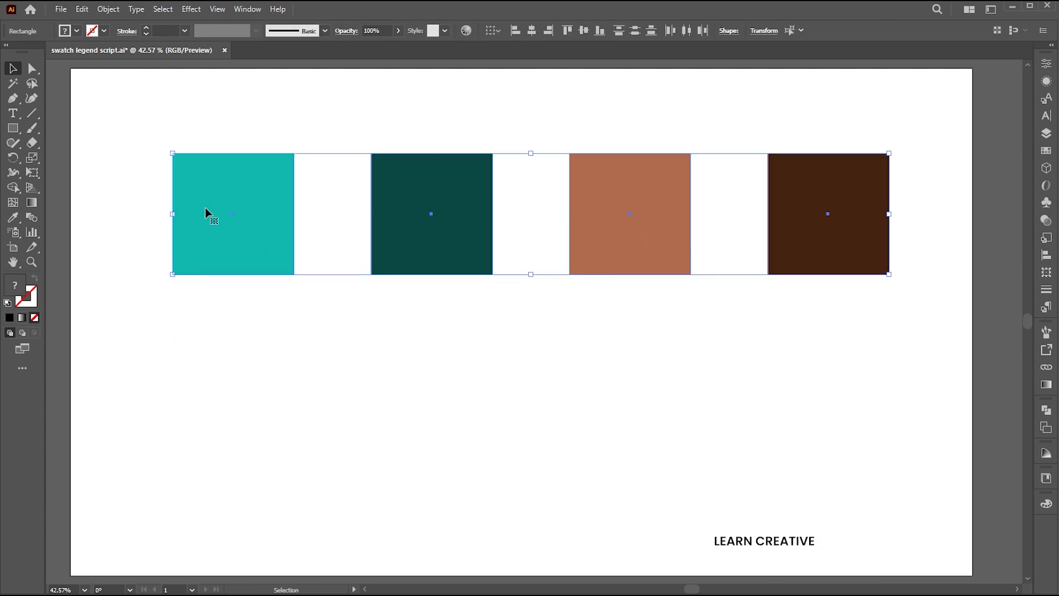
pyautogui.rightClick(230, 190)
pyautogui.click(268, 322)
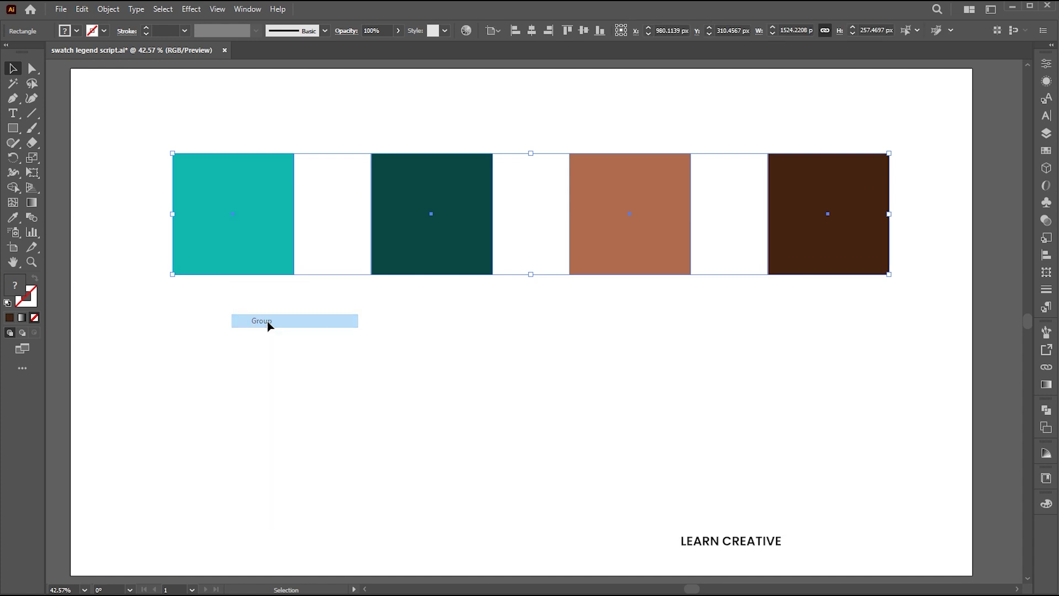
# Create Color Group 1 in the Swatches panel from the selected artwork.
pyautogui.click(1045, 151)
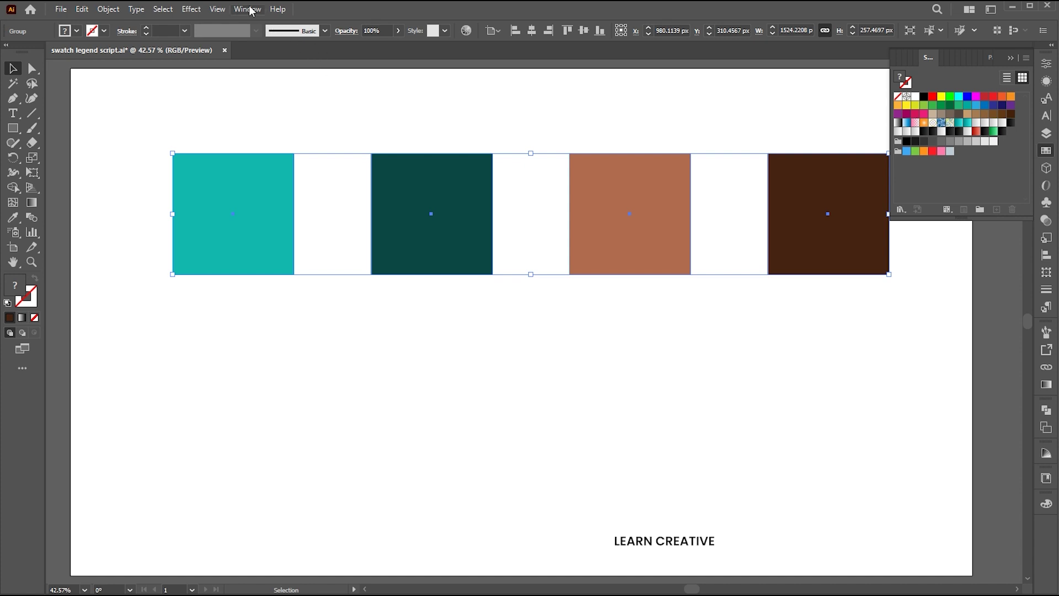
pyautogui.click(243, 10)
pyautogui.click(309, 501)
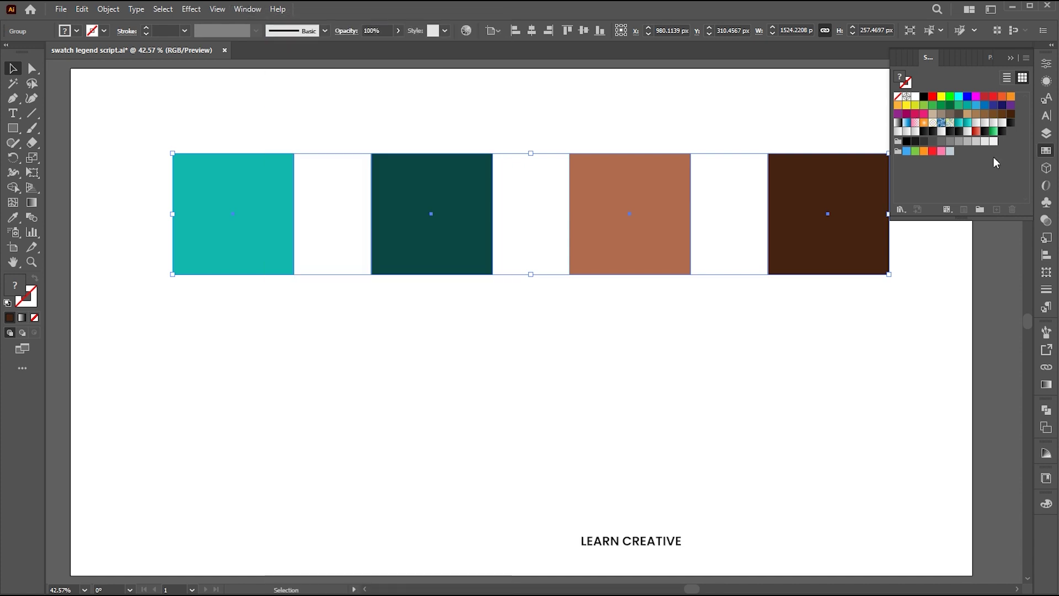
pyautogui.click(980, 210)
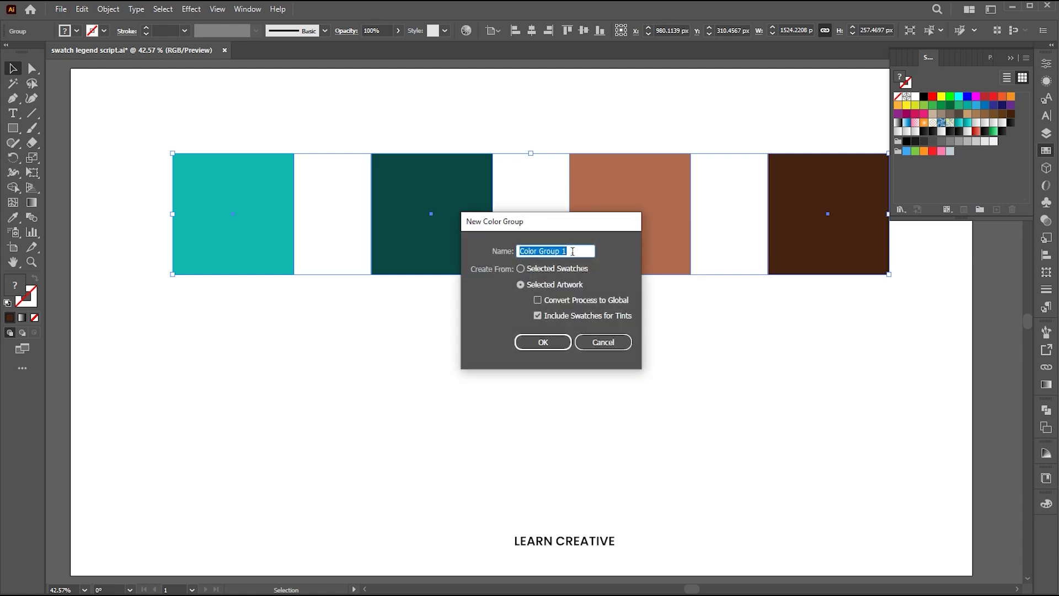
pyautogui.click(546, 340)
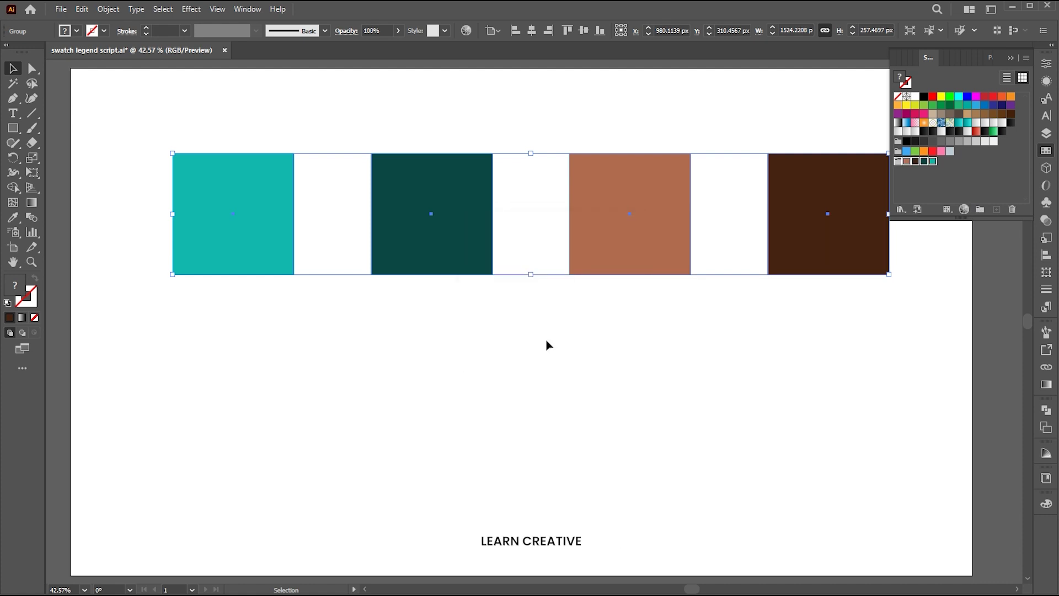
pyautogui.click(1008, 58)
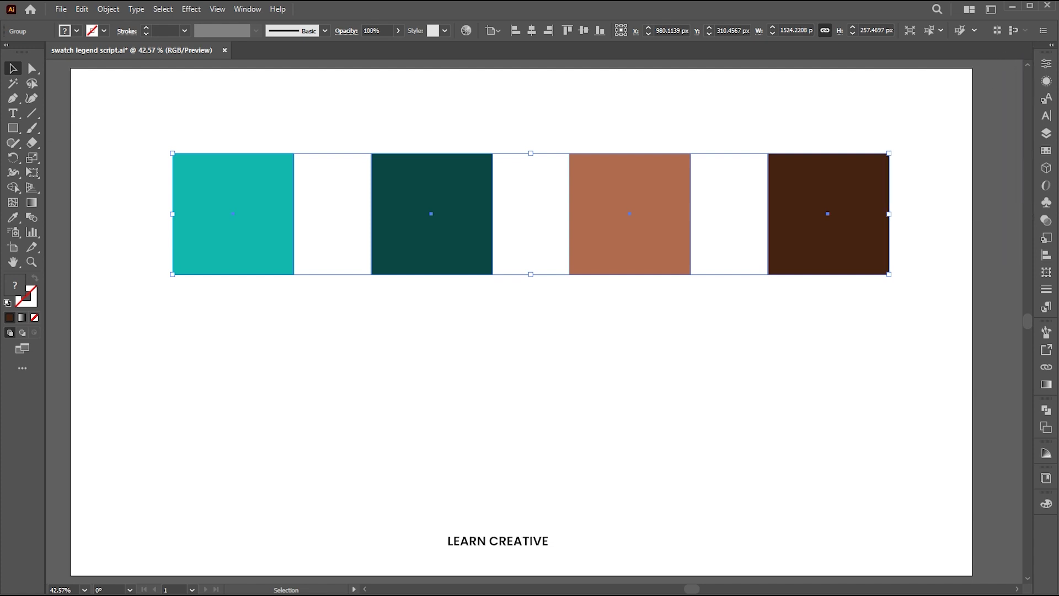
# Run the renderSwatchLegend script to generate the labelled swatch legend.
pyautogui.click(61, 8)
pyautogui.moveTo(166, 323)
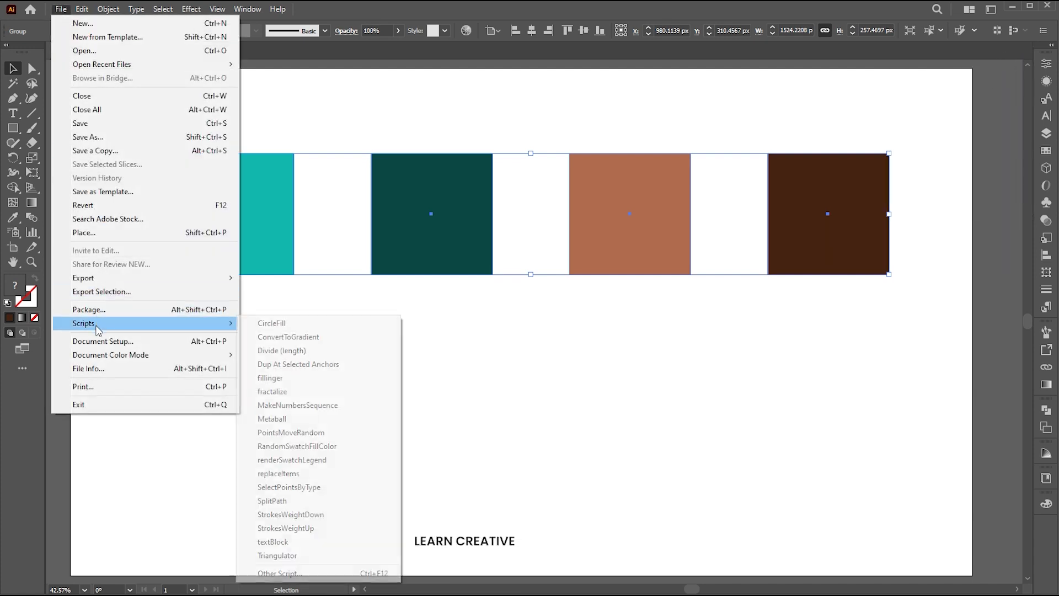
pyautogui.click(313, 462)
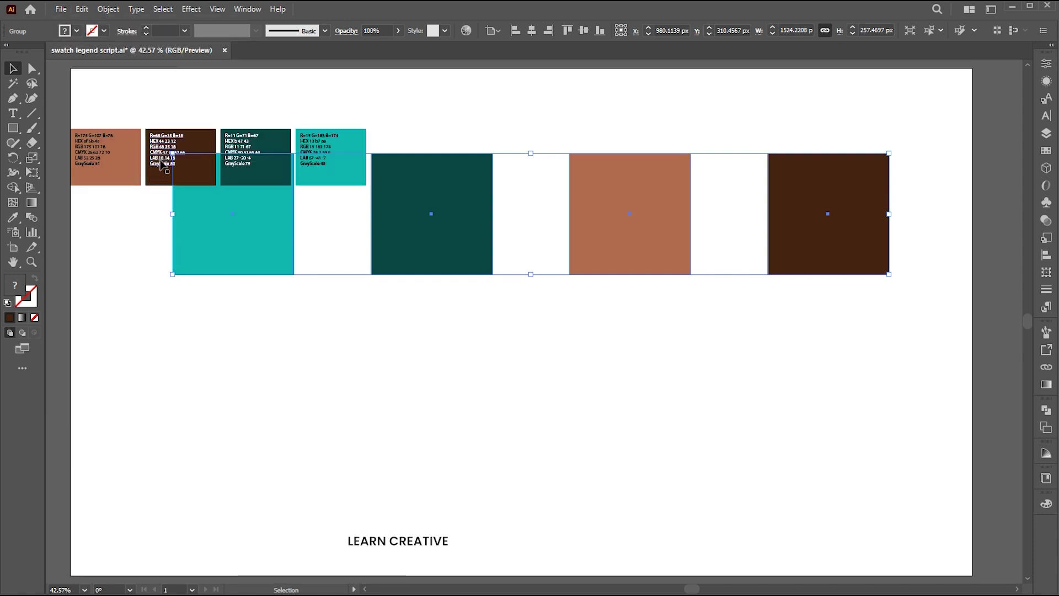
# Delete the original squares, then enlarge the legend and move it near the top.
pyautogui.moveTo(158, 166); pyautogui.dragTo(439, 342)
pyautogui.click(445, 247)
pyautogui.press('Delete')
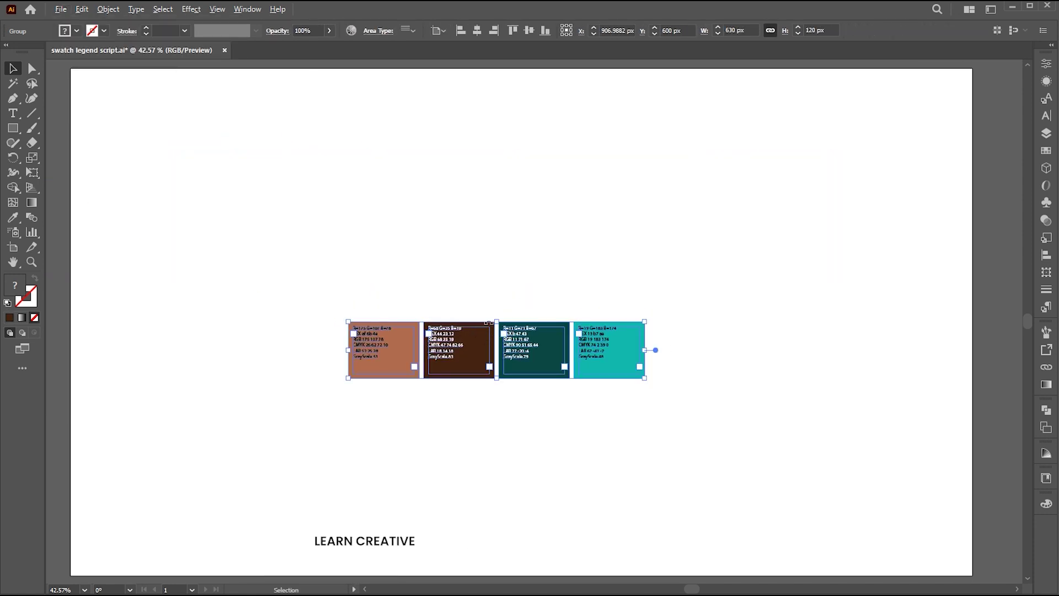
pyautogui.moveTo(513, 296); pyautogui.dragTo(513, 263)
pyautogui.moveTo(601, 339); pyautogui.dragTo(618, 179)
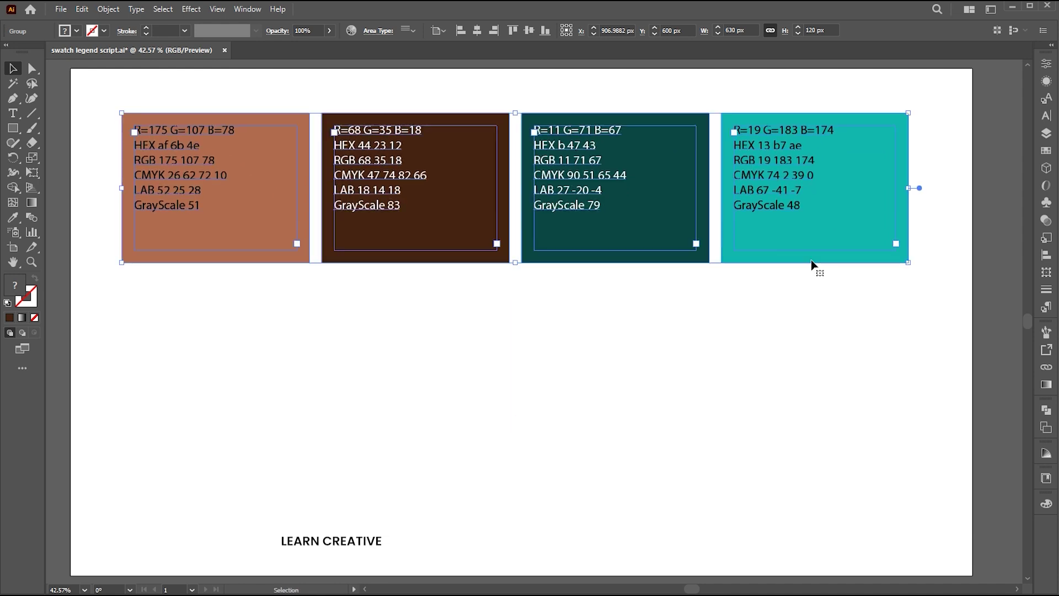
pyautogui.rightClick(618, 179)
# Ungroup the legend and move the four colour value labels below the chips.
pyautogui.click(649, 336)
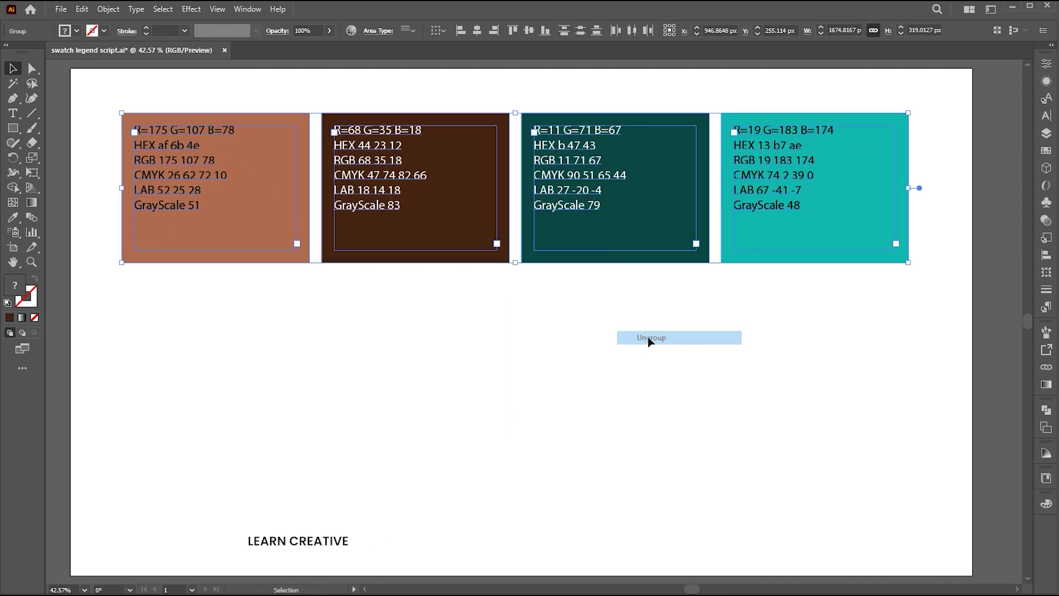
pyautogui.click(315, 258)
pyautogui.click(287, 244)
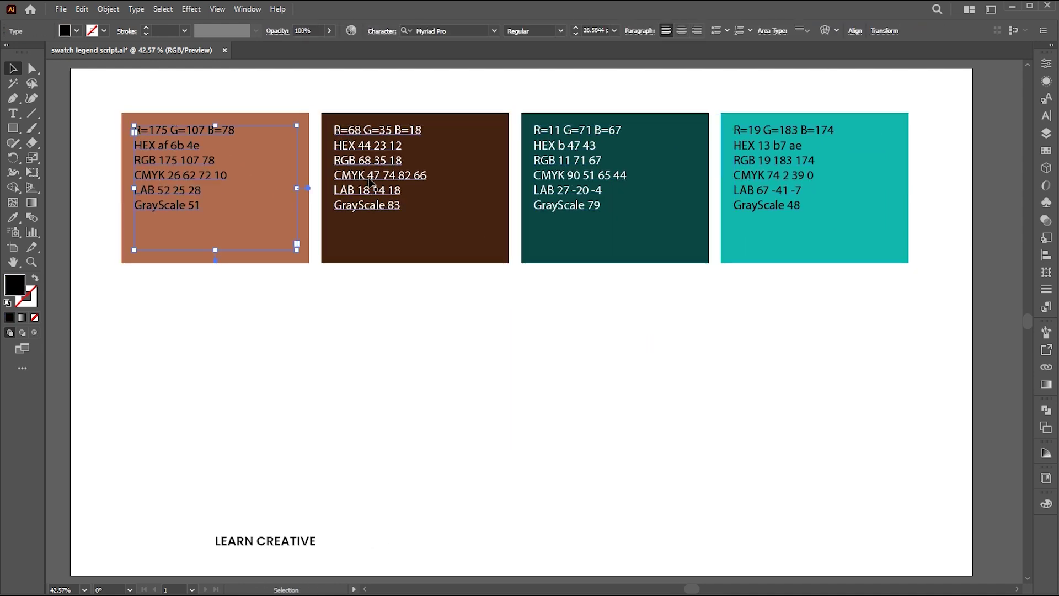
pyautogui.keyDown('shift'); pyautogui.click(496, 244); pyautogui.keyUp('shift')
pyautogui.keyDown('shift'); pyautogui.click(687, 243); pyautogui.keyUp('shift')
pyautogui.keyDown('shift'); pyautogui.click(759, 173); pyautogui.keyUp('shift')
pyautogui.moveTo(759, 172); pyautogui.dragTo(759, 339)
# Make the value labels black and set their font to Gotham.
pyautogui.press('i')
pyautogui.click(183, 323)
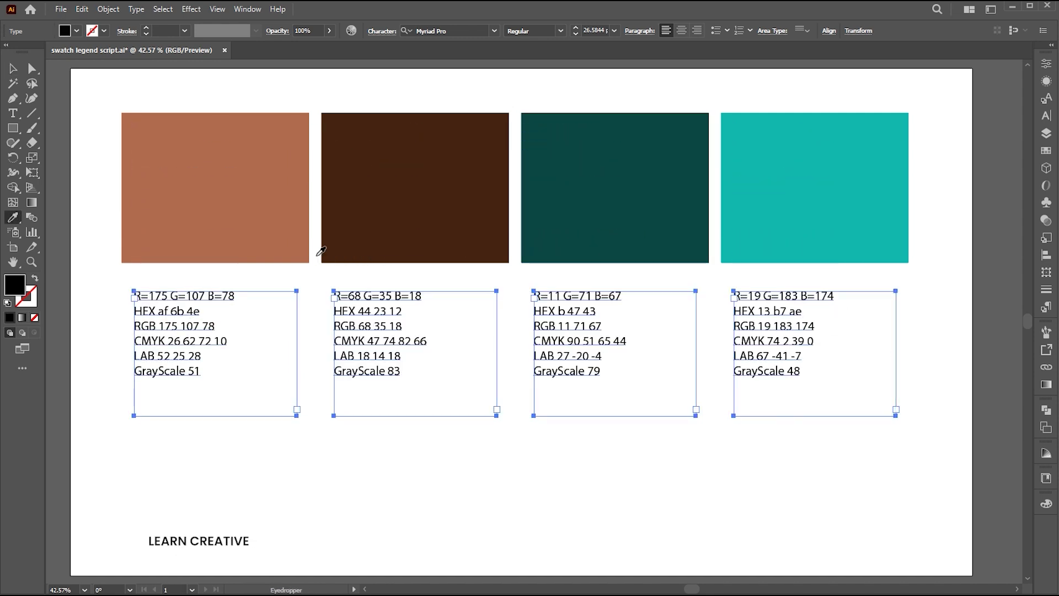
pyautogui.press('v')
pyautogui.click(494, 31)
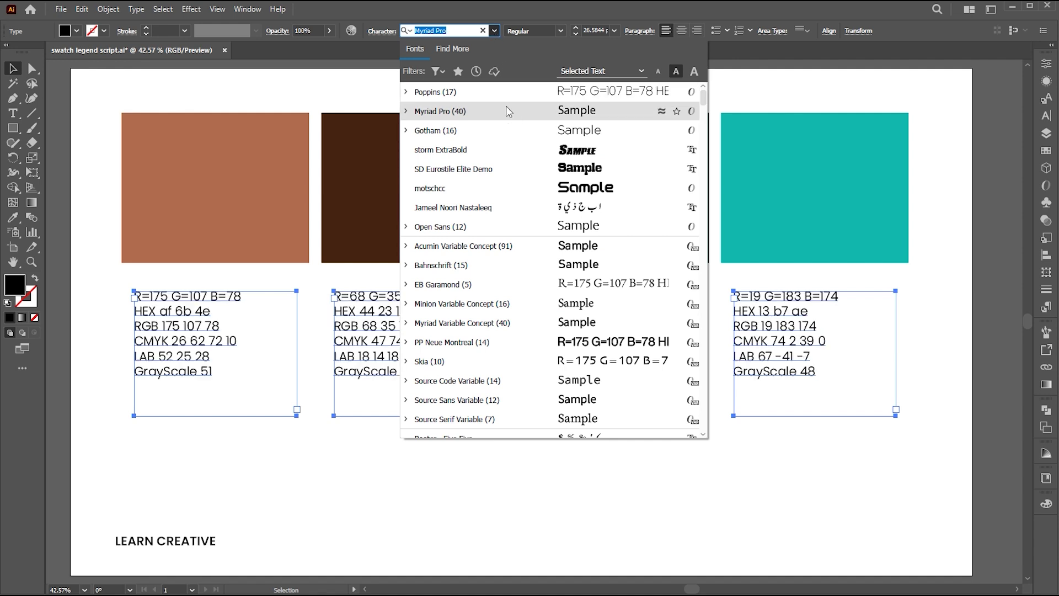
pyautogui.click(500, 131)
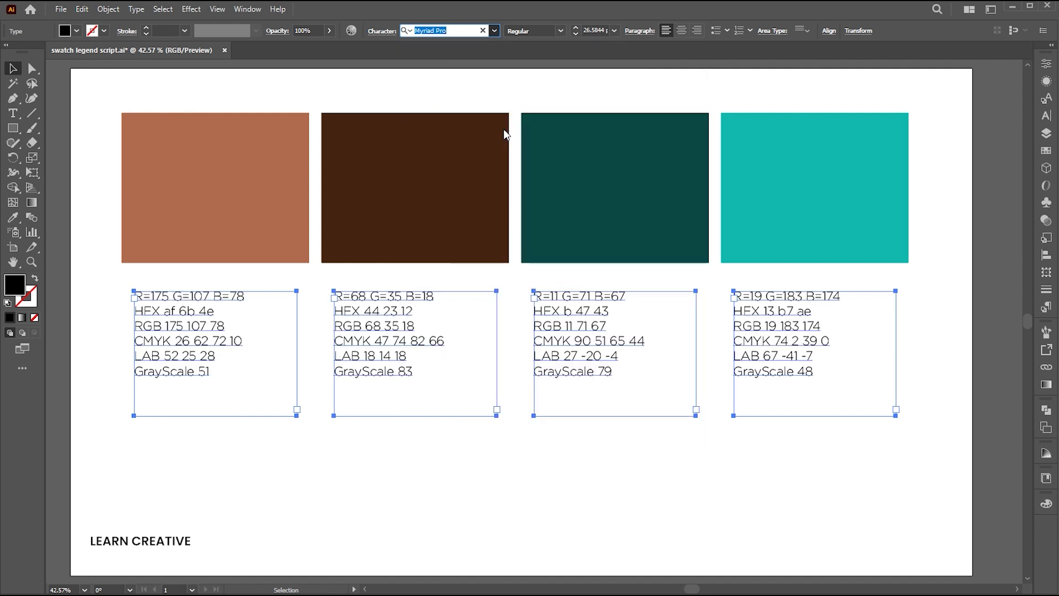
pyautogui.click(317, 502)
pyautogui.press('t')
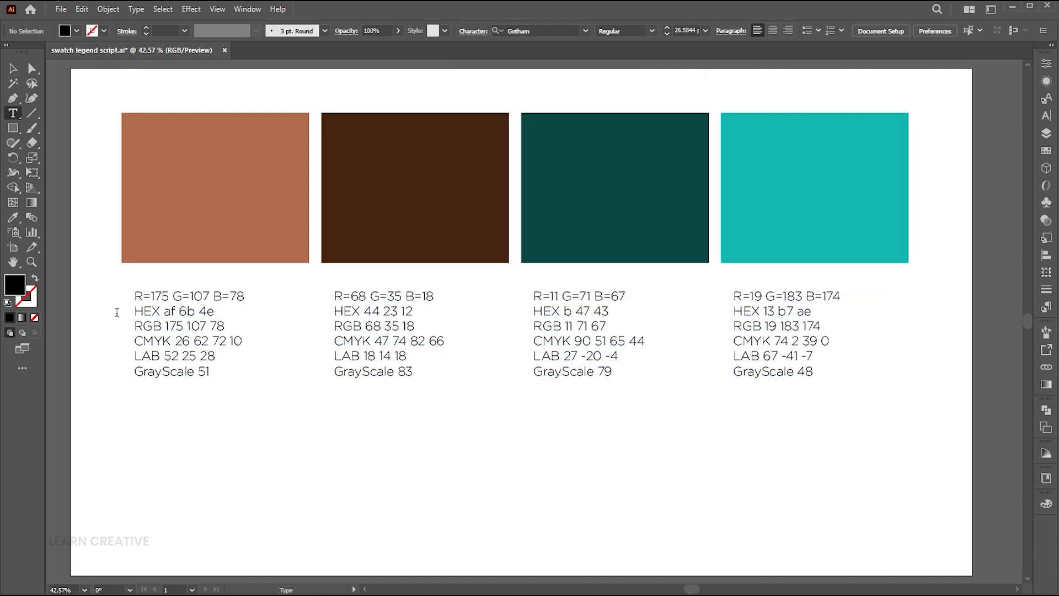
pyautogui.moveTo(117, 313); pyautogui.dragTo(167, 330)
pyautogui.click(200, 355)
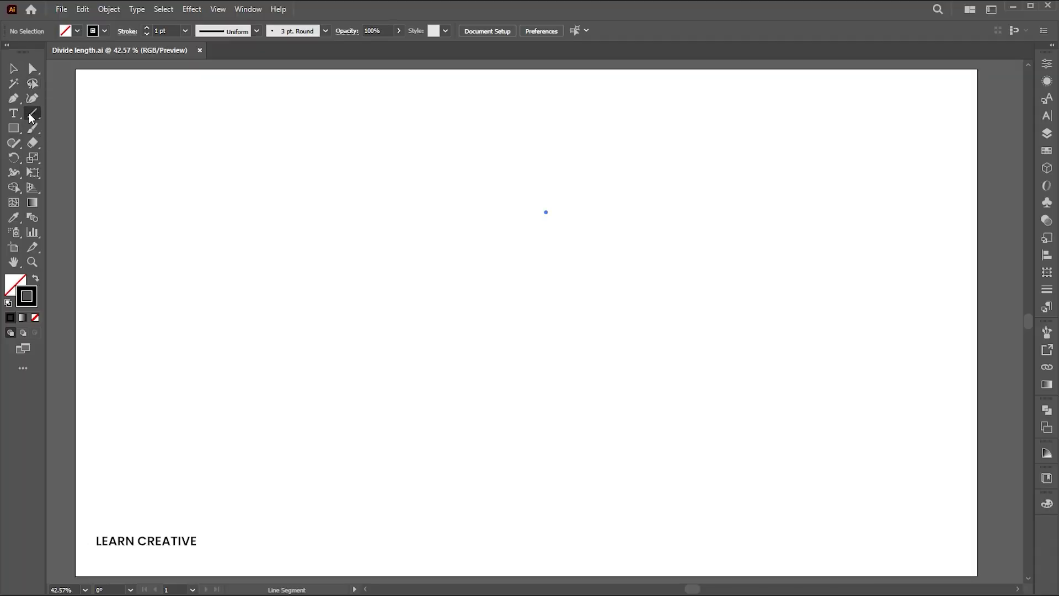
# Draw a horizontal straight line and move it up toward the top of the artboard.
pyautogui.click(32, 112)
pyautogui.click(104, 114)
pyautogui.moveTo(340, 261); pyautogui.dragTo(736, 261)
pyautogui.press('v')
pyautogui.moveTo(573, 263); pyautogui.dragTo(561, 226)
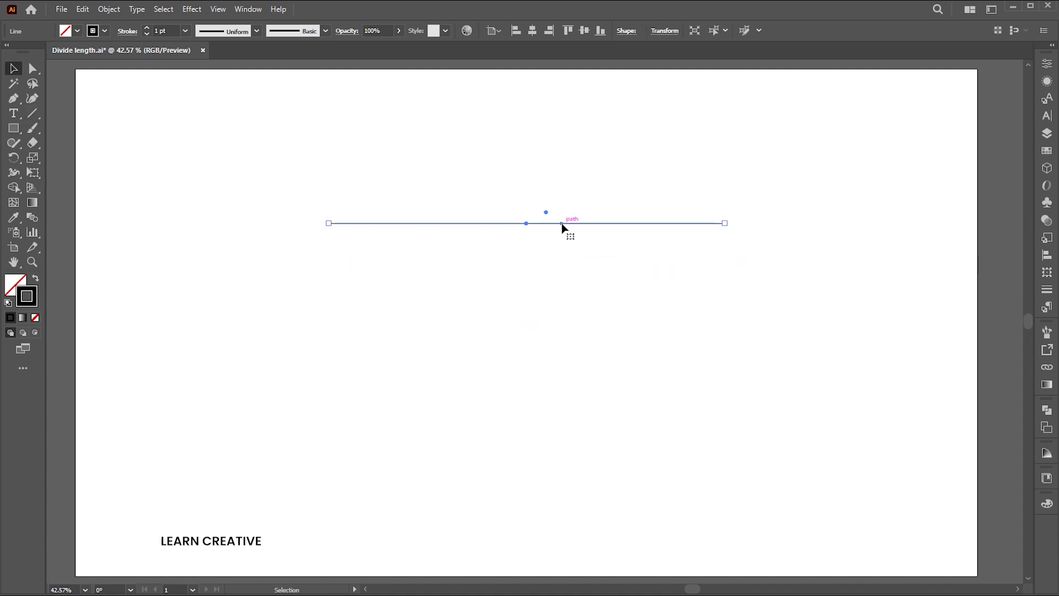
# Draw a quarter-circle arc at lower left and a square on the right.
pyautogui.click(34, 116)
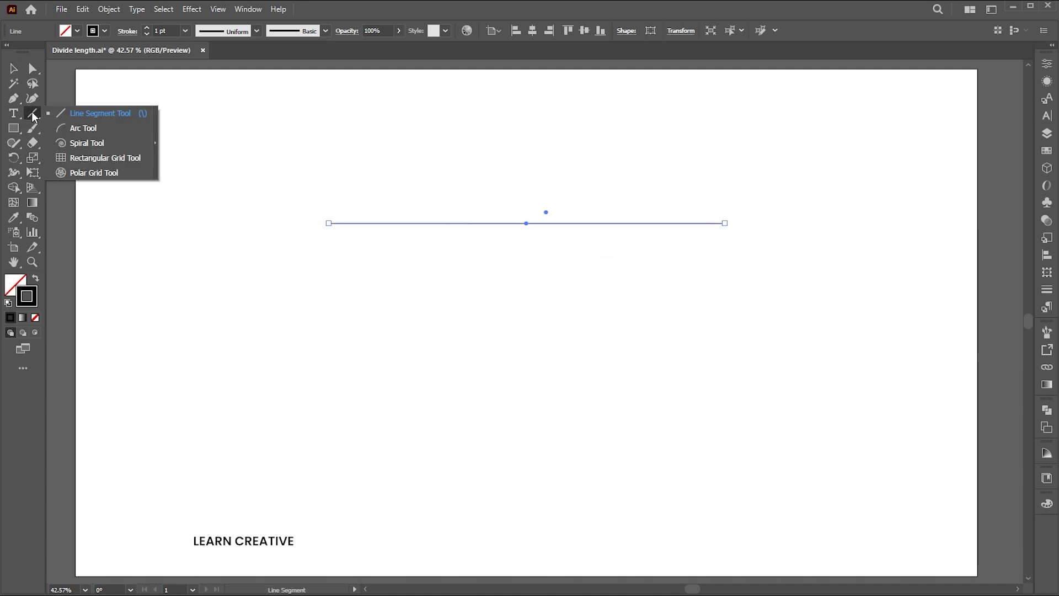
pyautogui.click(72, 128)
pyautogui.moveTo(204, 494); pyautogui.dragTo(394, 303)
pyautogui.press('v')
pyautogui.click(479, 337)
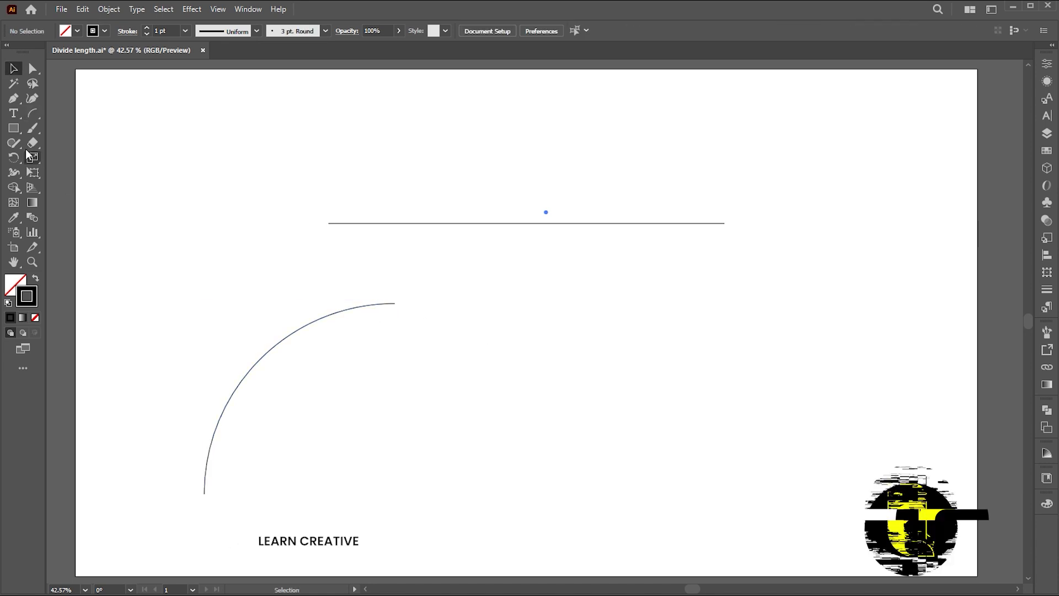
pyautogui.press('m')
pyautogui.moveTo(613, 297); pyautogui.dragTo(807, 491)
pyautogui.press('v')
pyautogui.click(830, 199)
# Give the line, arc and square a 4 pt stroke weight.
pyautogui.moveTo(830, 199); pyautogui.dragTo(259, 381)
pyautogui.click(171, 30)
pyautogui.write('4')
pyautogui.press('Return')
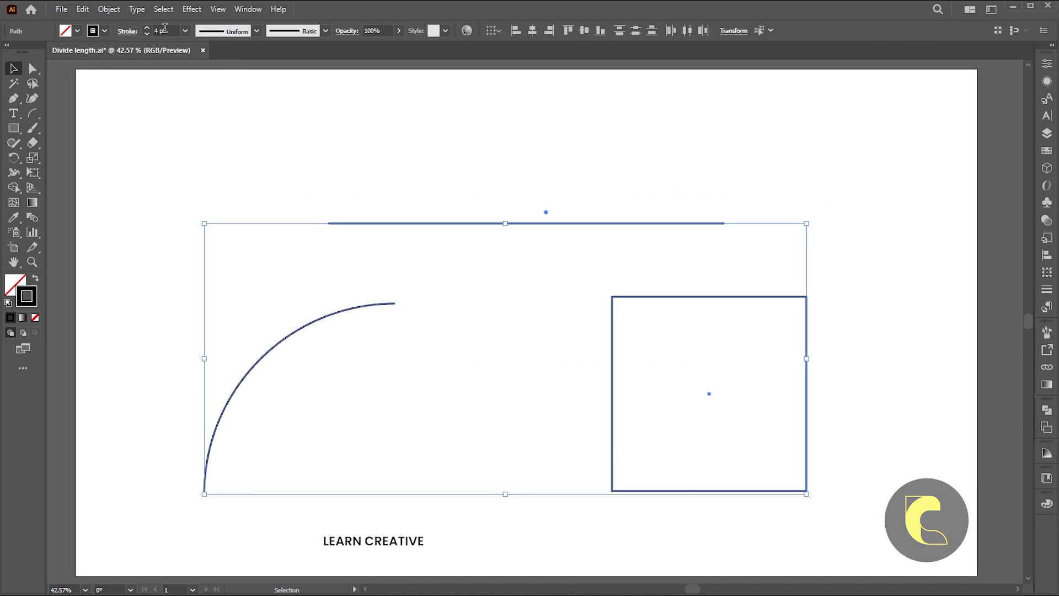
pyautogui.click(525, 168)
pyautogui.press('z')
pyautogui.moveTo(591, 326); pyautogui.dragTo(599, 327)
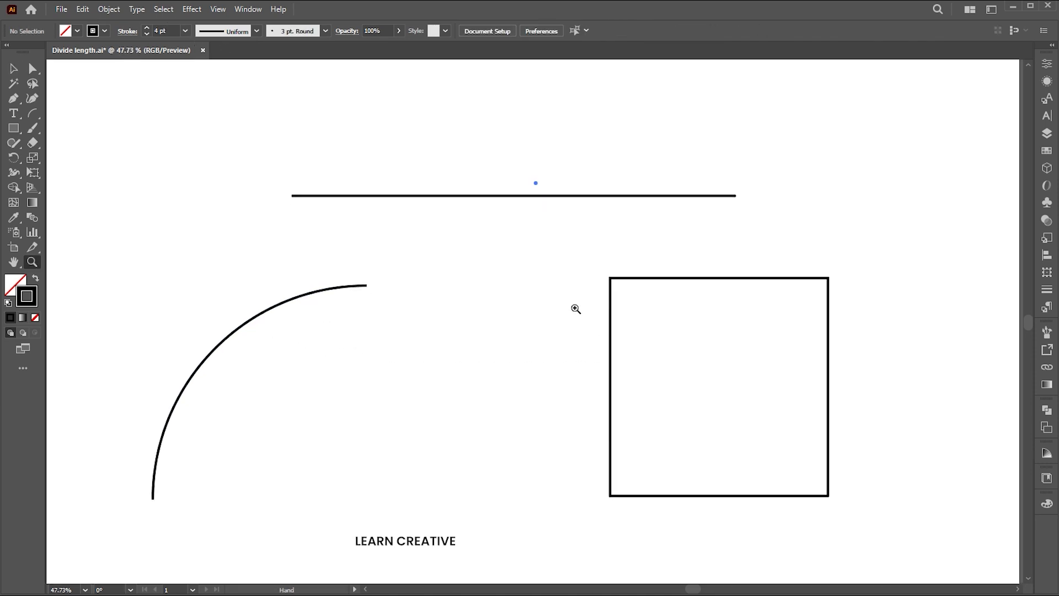
# Divide the straight line's segment into 2 with the Divide (length) script.
pyautogui.press('v')
pyautogui.moveTo(541, 208); pyautogui.dragTo(173, 89)
pyautogui.click(62, 9)
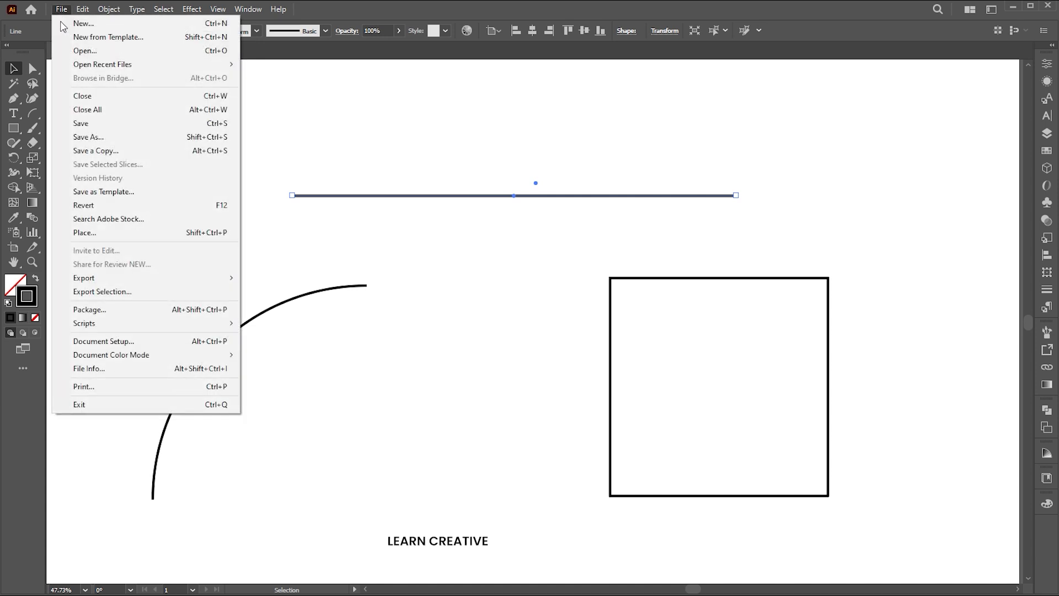
pyautogui.moveTo(72, 323)
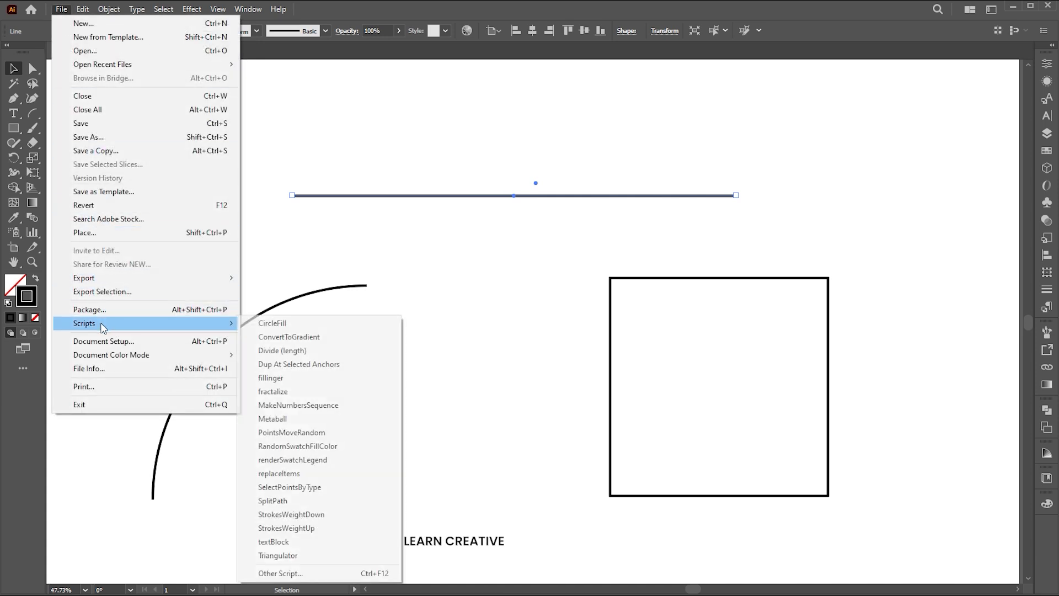
pyautogui.click(289, 350)
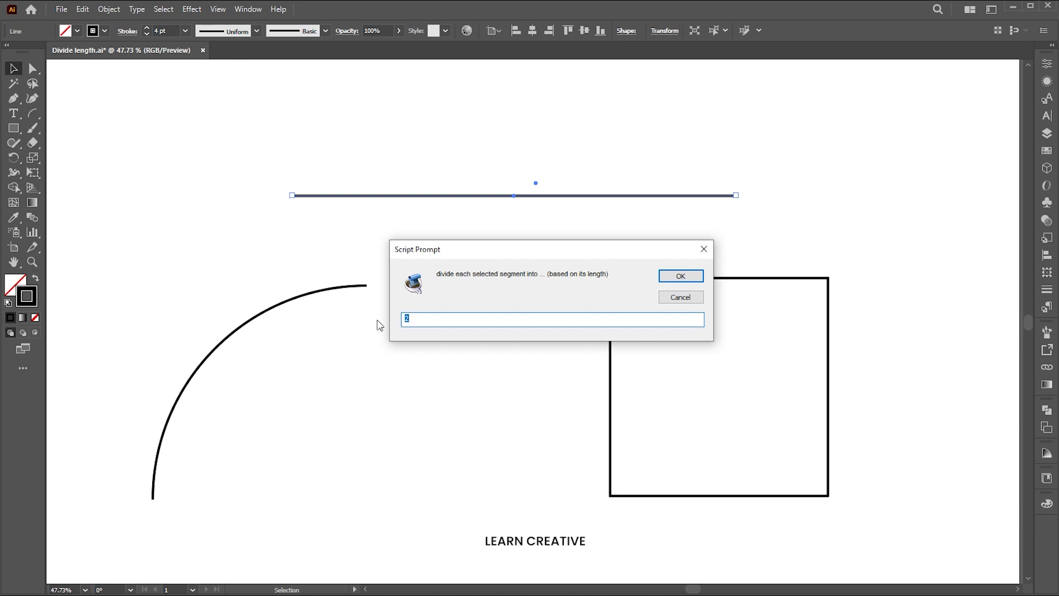
pyautogui.click(671, 273)
# Run Divide (length) again to subdivide the line into 16 equal segments.
pyautogui.press('a')
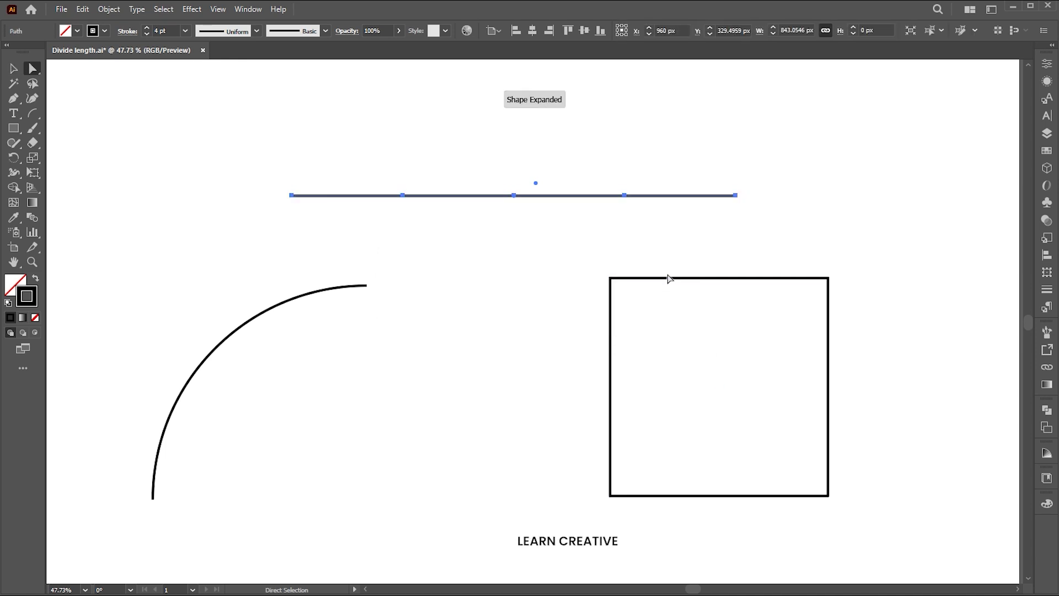
pyautogui.click(61, 10)
pyautogui.moveTo(220, 324)
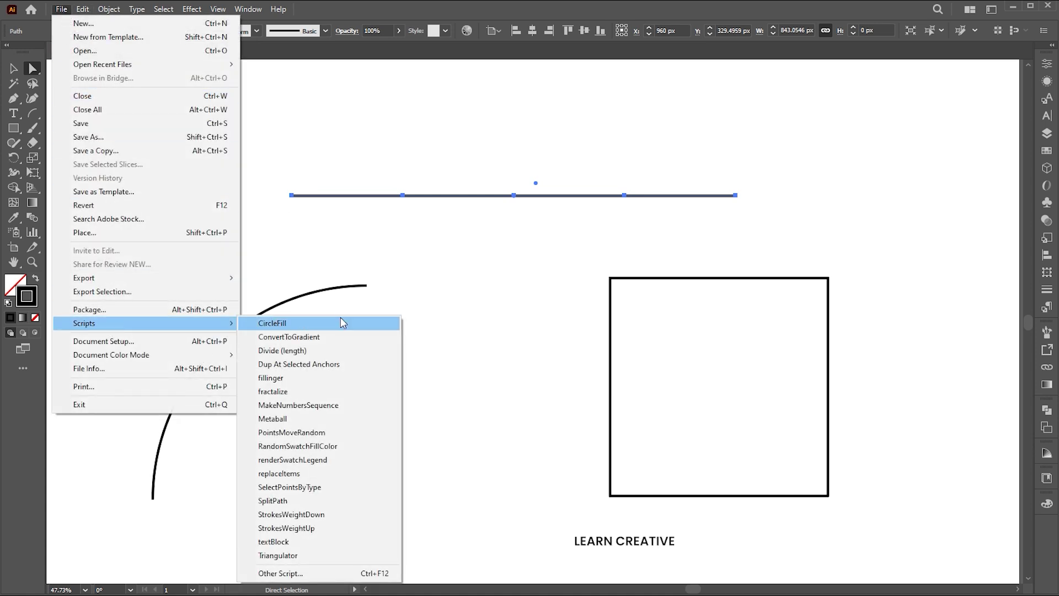
pyautogui.click(328, 351)
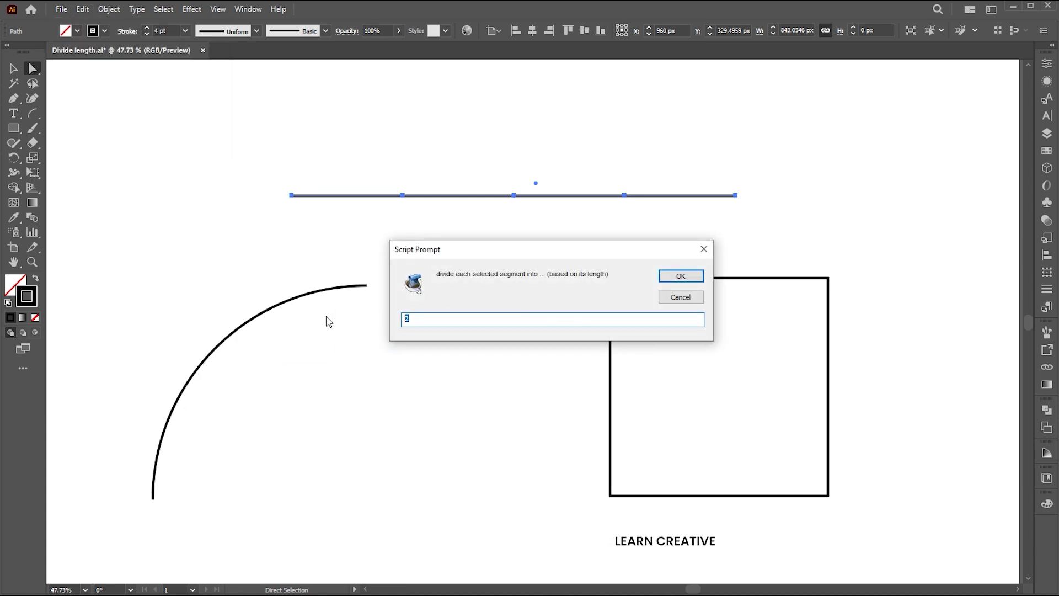
pyautogui.click(677, 278)
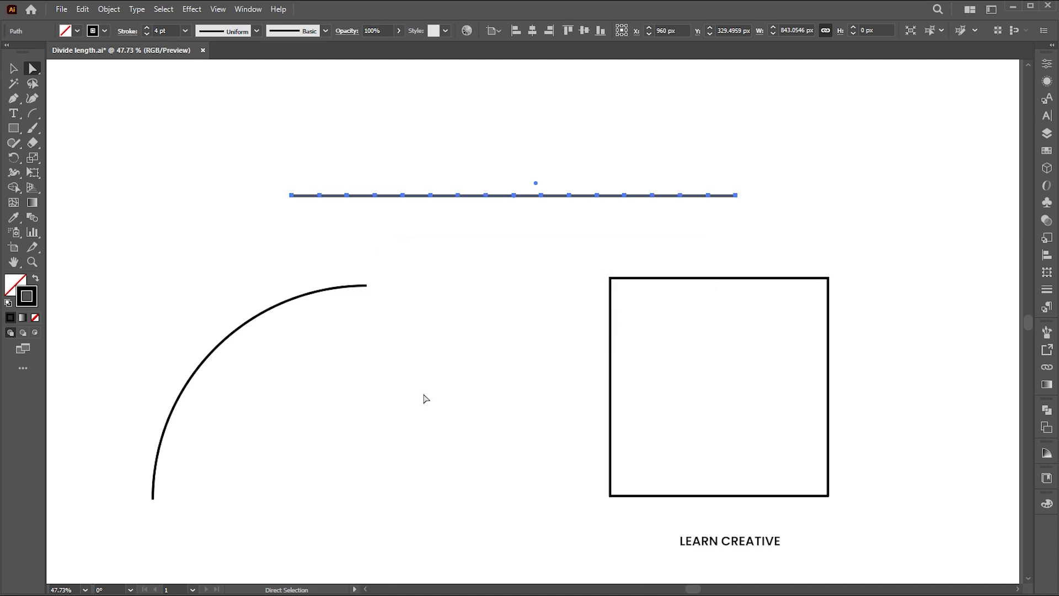
# Undo the line's subdivision and split the arc in two with Divide (length).
pyautogui.hotkey('ctrl', 'z')
pyautogui.click(300, 298)
pyautogui.click(61, 9)
pyautogui.moveTo(220, 323)
pyautogui.click(348, 339)
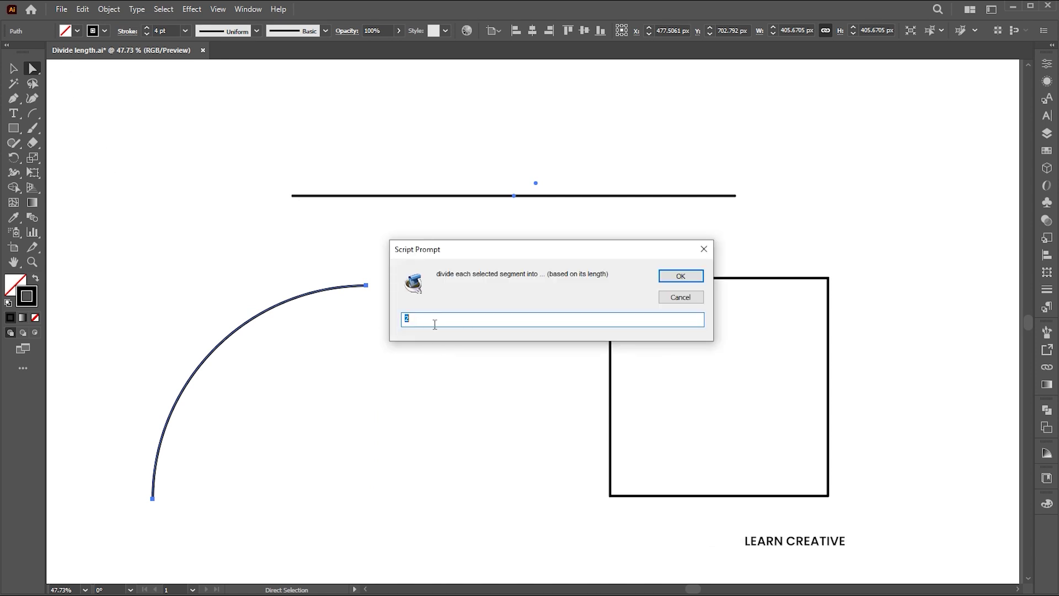
pyautogui.click(678, 278)
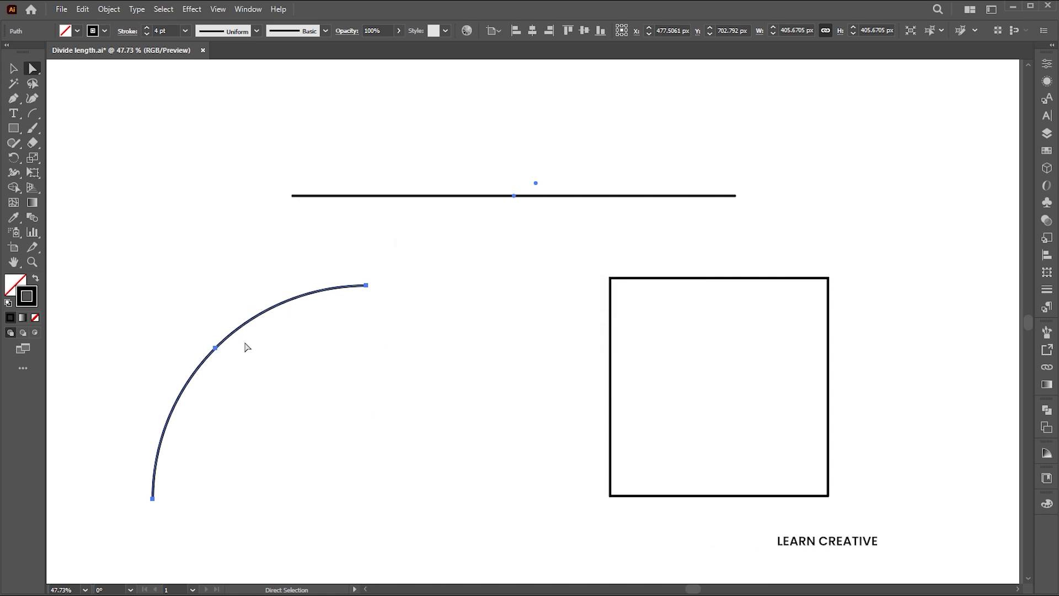
pyautogui.moveTo(216, 349); pyautogui.dragTo(243, 385)
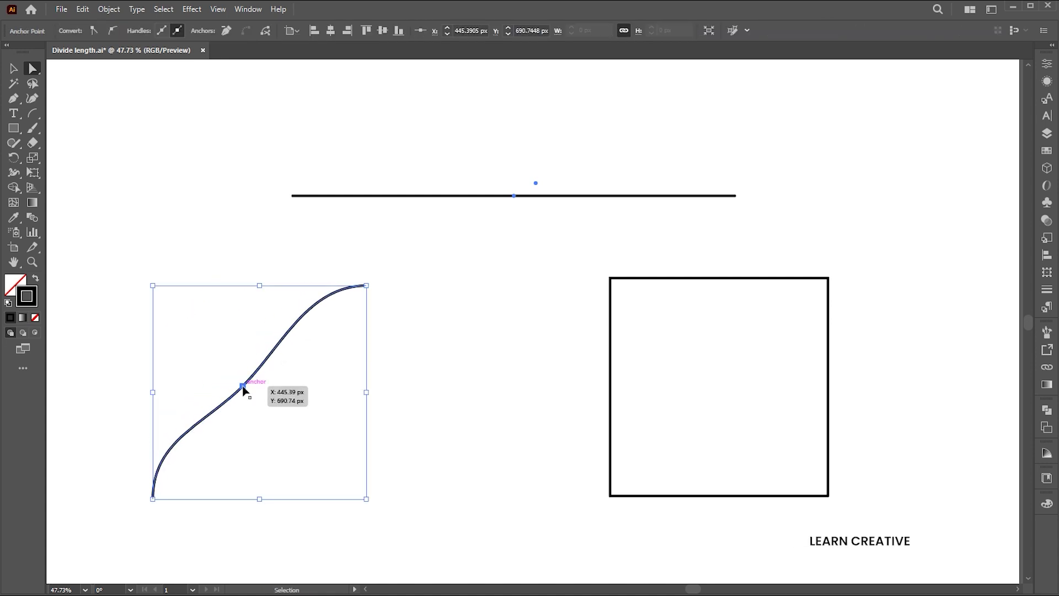
pyautogui.hotkey('ctrl', 'z')
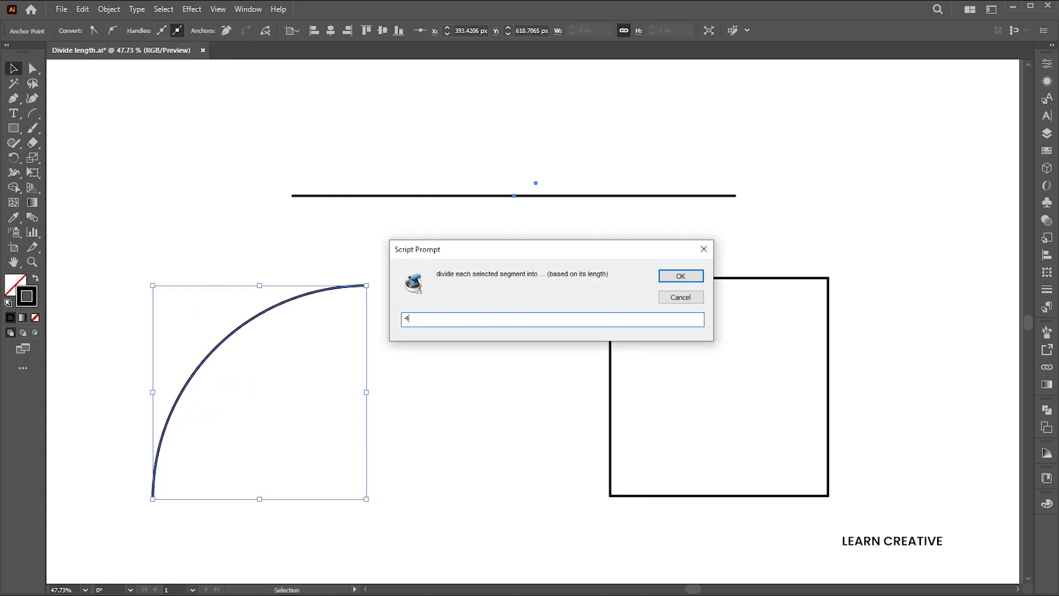
# Split each arc segment into 4 for 8 equal pieces, and display its anchors.
pyautogui.press('Return')
pyautogui.press('a')
pyautogui.moveTo(442, 246); pyautogui.dragTo(125, 523)
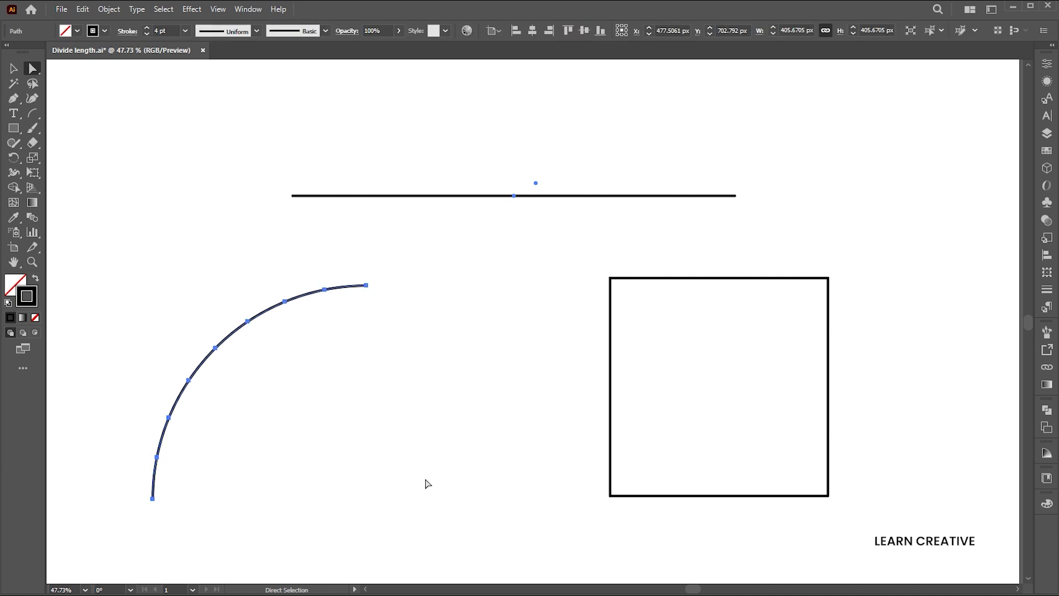
pyautogui.press('v')
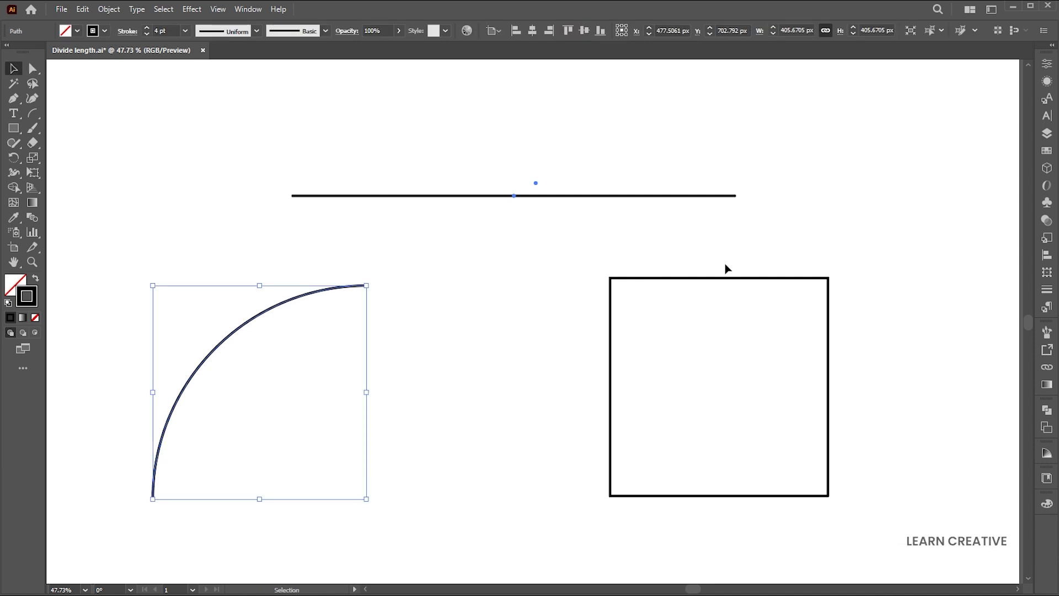
pyautogui.click(723, 279)
pyautogui.press('z')
pyautogui.moveTo(789, 343); pyautogui.dragTo(829, 338)
# Run Divide (length) on the square to split each side in two.
pyautogui.press('v')
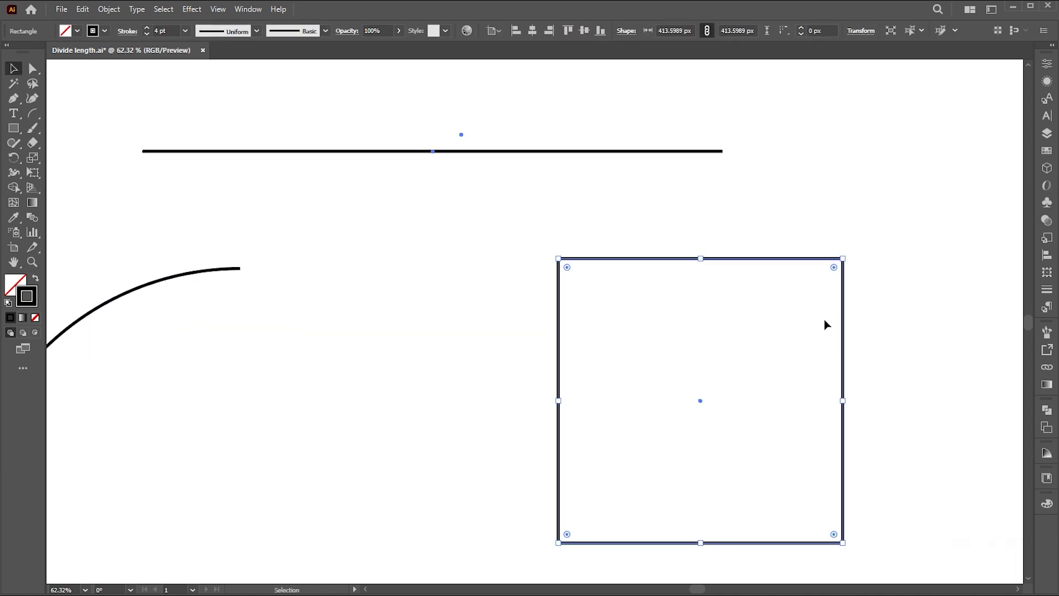
pyautogui.click(61, 9)
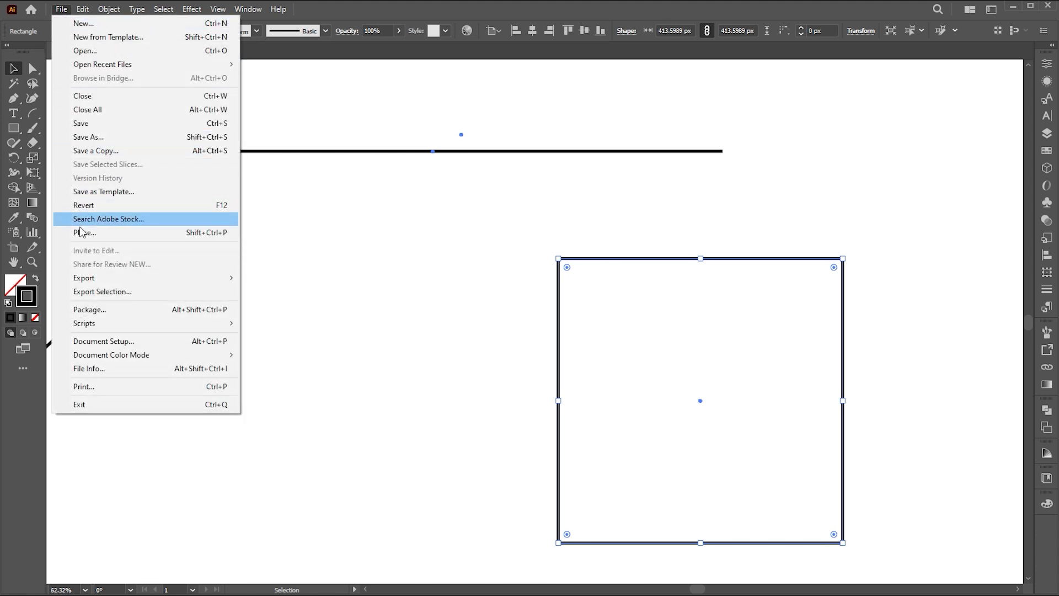
pyautogui.moveTo(126, 328)
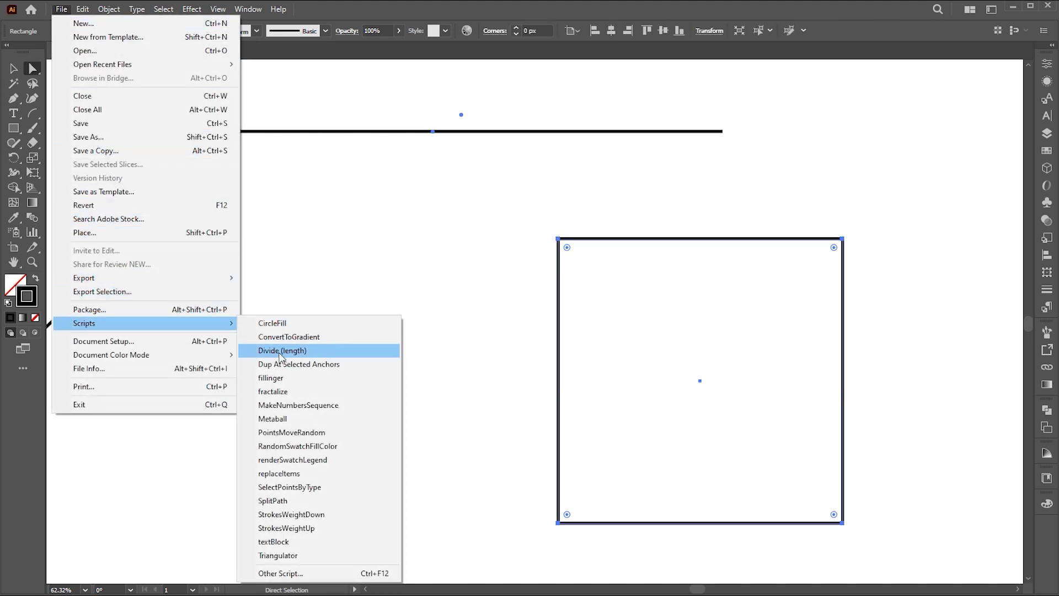
pyautogui.click(279, 356)
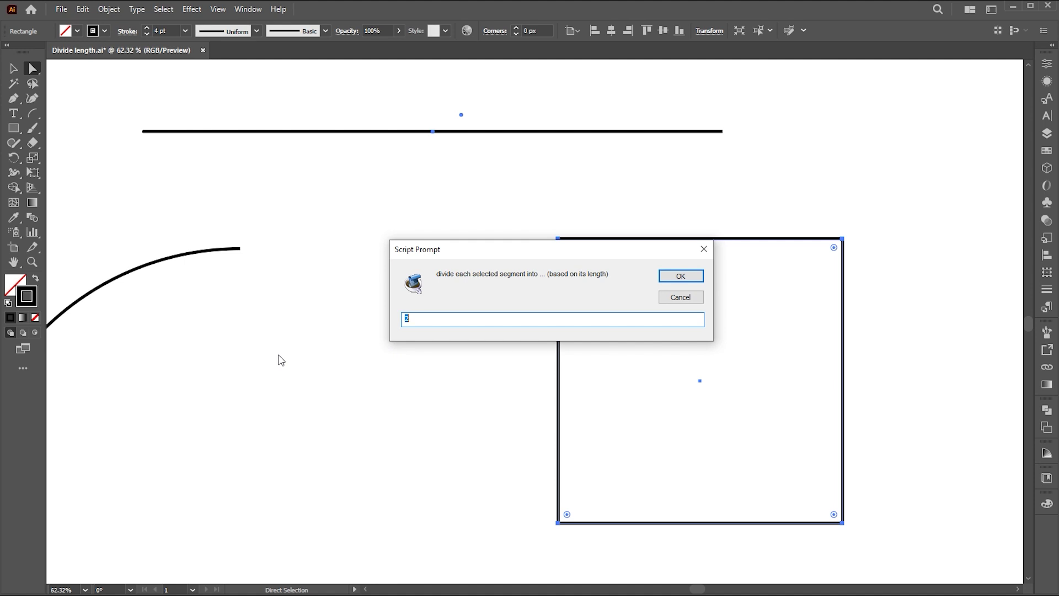
pyautogui.click(671, 279)
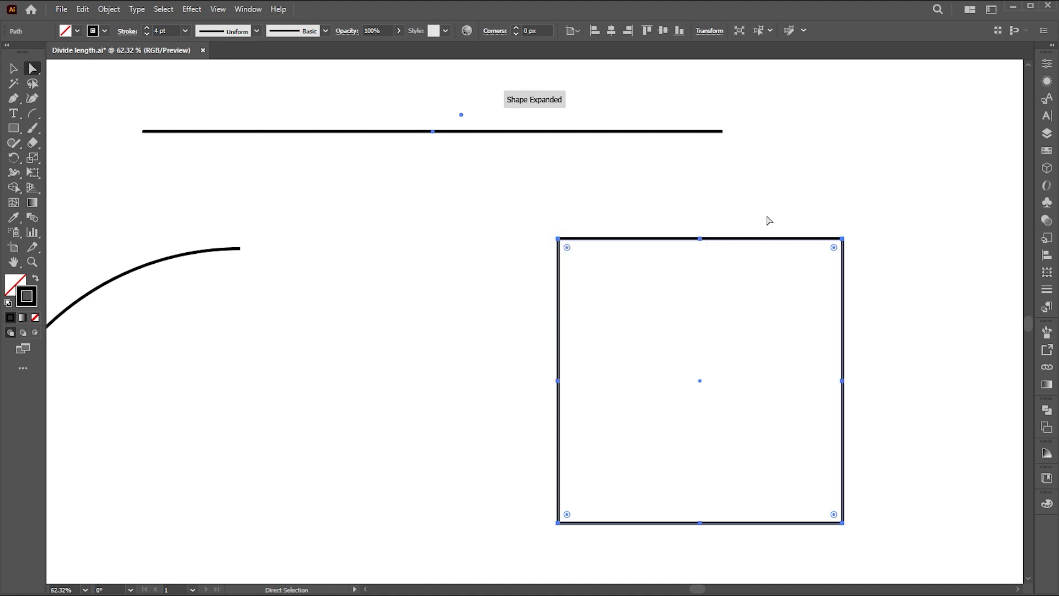
# Test-drag the left, top, right and bottom midpoint anchors, undoing each move.
pyautogui.moveTo(559, 382); pyautogui.dragTo(485, 382)
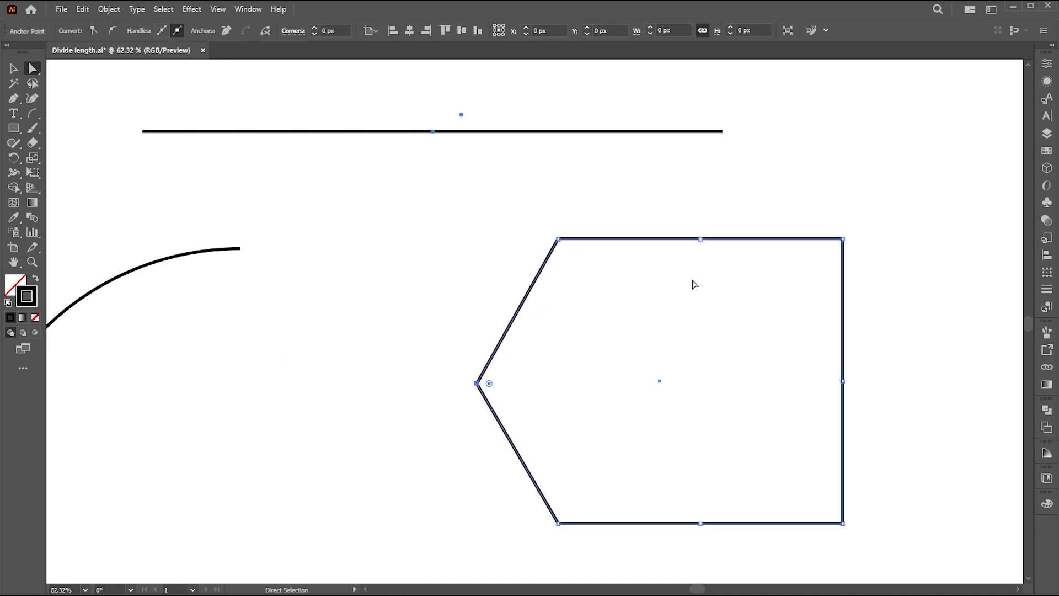
pyautogui.hotkey('ctrl', 'z')
pyautogui.moveTo(702, 240); pyautogui.dragTo(699, 209)
pyautogui.hotkey('ctrl', 'z')
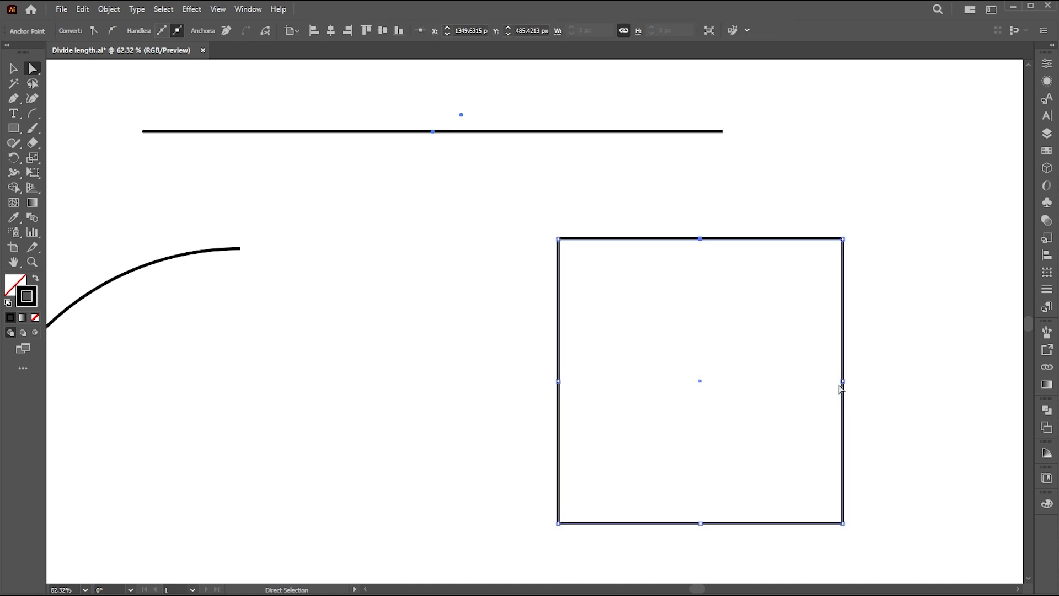
pyautogui.moveTo(843, 382); pyautogui.dragTo(898, 380)
pyautogui.hotkey('ctrl', 'z')
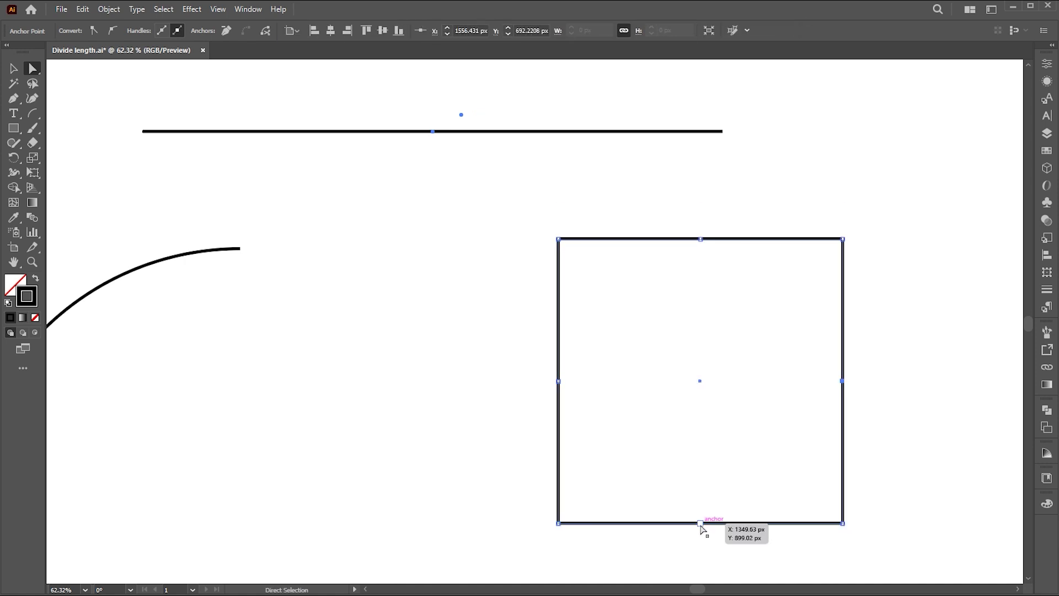
pyautogui.moveTo(701, 524); pyautogui.dragTo(700, 549)
pyautogui.hotkey('ctrl', 'z')
pyautogui.click(911, 391)
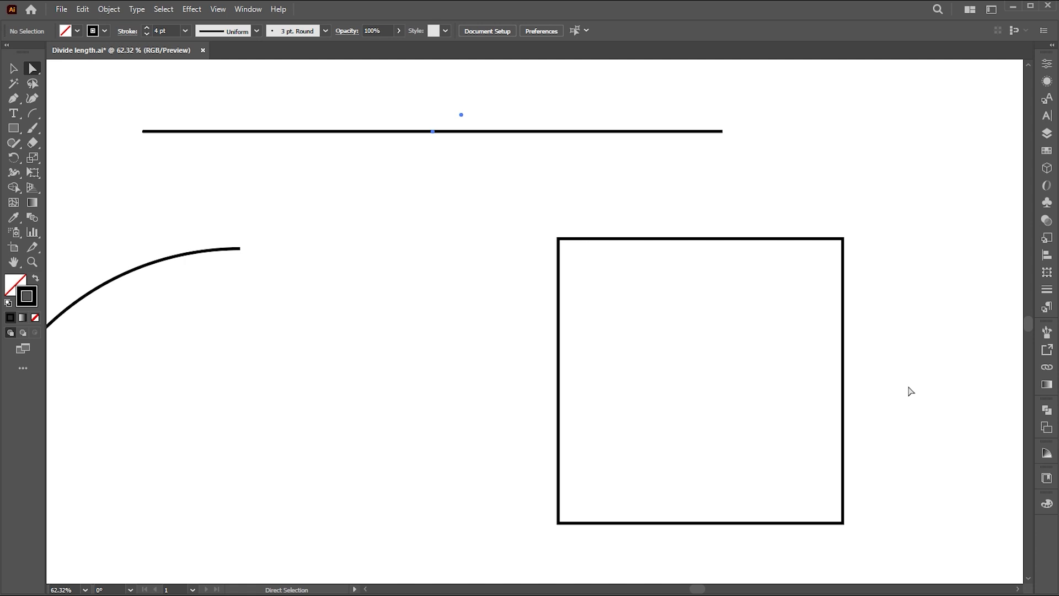